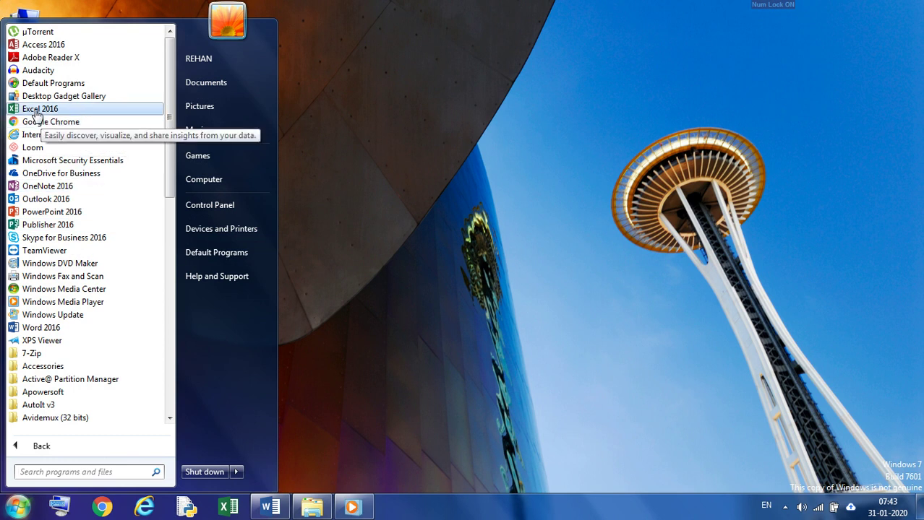
Step: Launch Excel 2016, dismiss the activation notice and create a blank workbook
{"action": "left_click", "coordinate": [36, 112]}
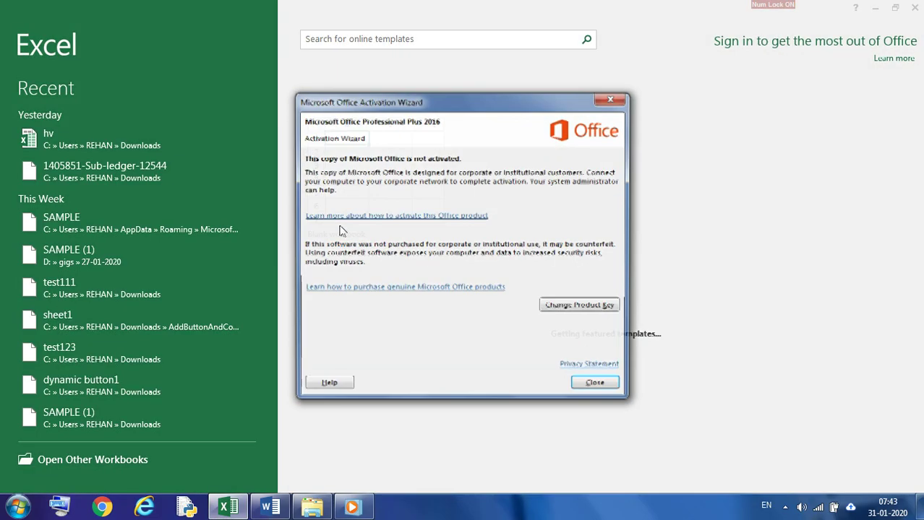
{"action": "left_click", "coordinate": [602, 390]}
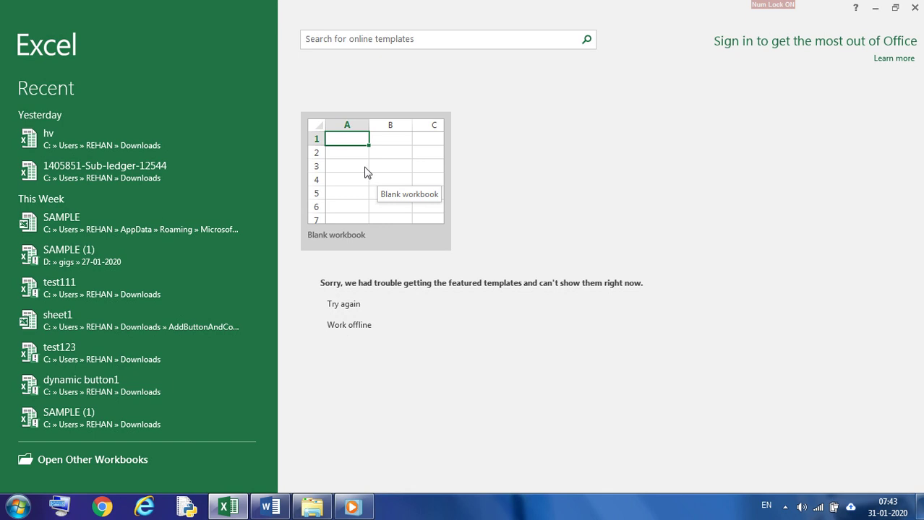
{"action": "left_click", "coordinate": [365, 172]}
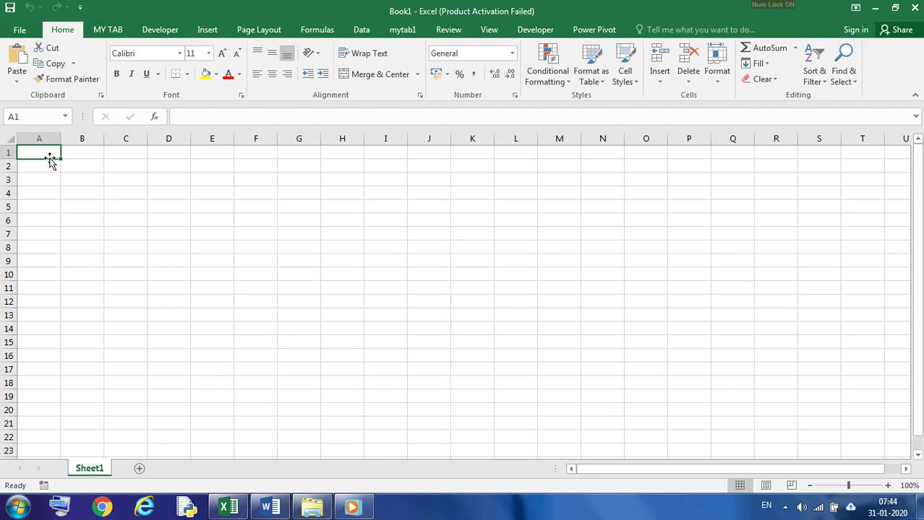
{"action": "left_click_drag", "start_coordinate": [47, 138], "coordinate": [433, 139]}
{"action": "left_click_drag", "start_coordinate": [8, 153], "coordinate": [118, 323]}
{"action": "left_click", "coordinate": [161, 303]}
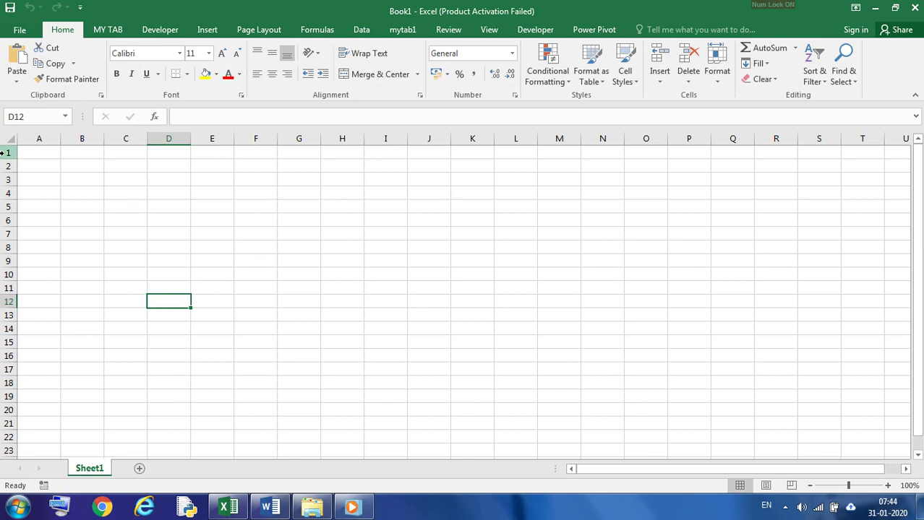
Step: Enter the number 1048578 in cell C7
{"action": "left_click", "coordinate": [143, 235]}
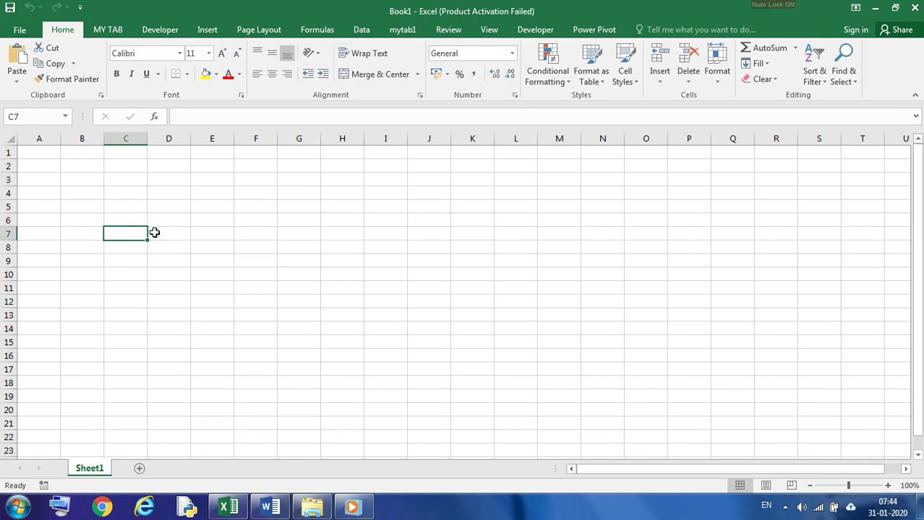
{"action": "type", "text": "1048578"}
{"action": "left_click", "coordinate": [285, 301]}
Step: Enter the number 16384 in cell D5
{"action": "left_click_drag", "start_coordinate": [4, 153], "coordinate": [10, 314]}
{"action": "left_click", "coordinate": [203, 243]}
{"action": "scroll", "coordinate": [217, 239], "scroll_direction": "up", "scroll_amount": 1}
{"action": "left_click", "coordinate": [183, 204]}
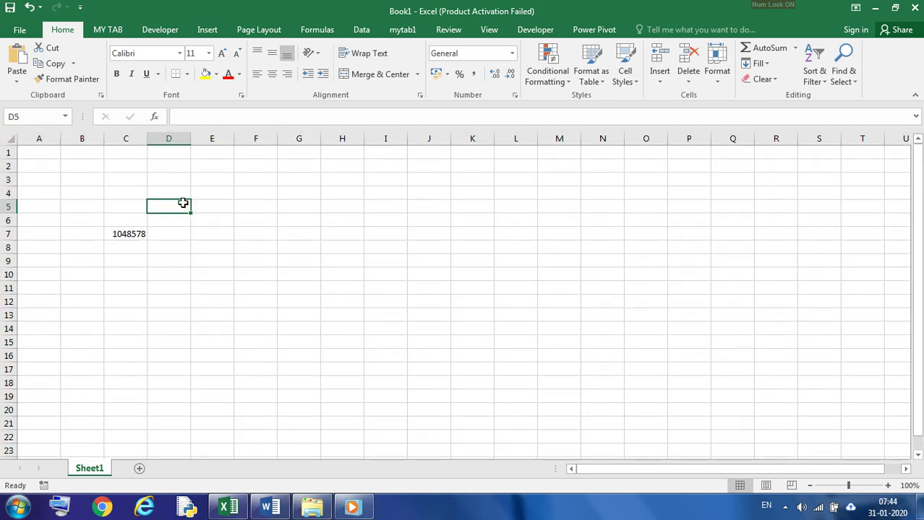
{"action": "type", "text": "16384"}
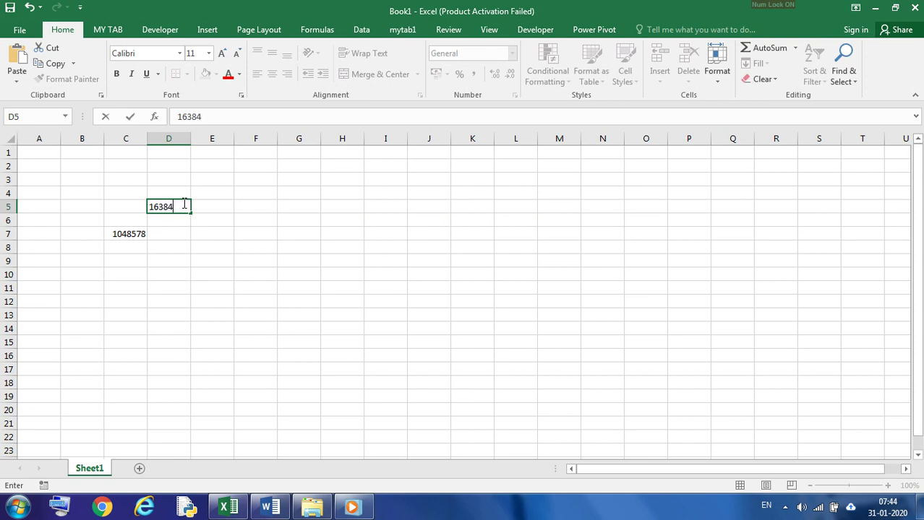
{"action": "left_click", "coordinate": [342, 302]}
Step: Highlight the sheet's columns from A to U, and review the numbers entered in cells C7 and D5
{"action": "left_click_drag", "start_coordinate": [58, 139], "coordinate": [775, 188]}
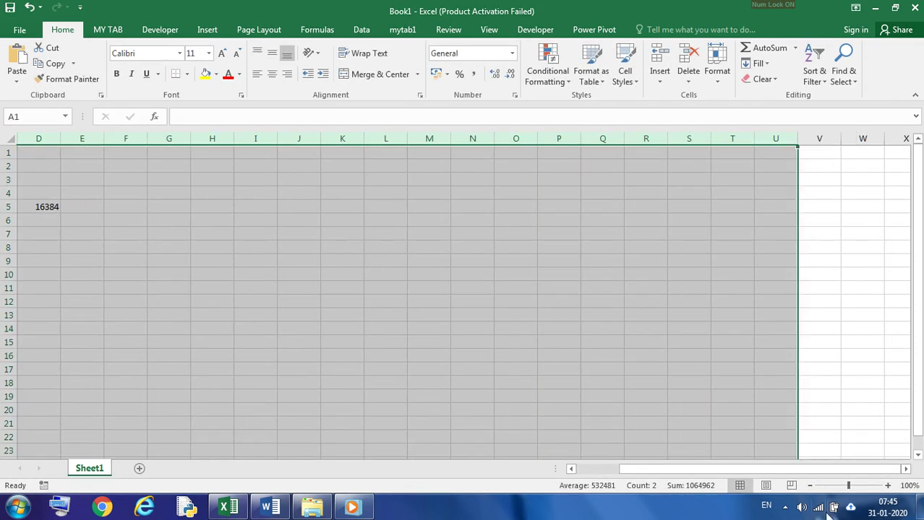
{"action": "left_click_drag", "start_coordinate": [804, 470], "coordinate": [784, 470]}
{"action": "left_click", "coordinate": [296, 313]}
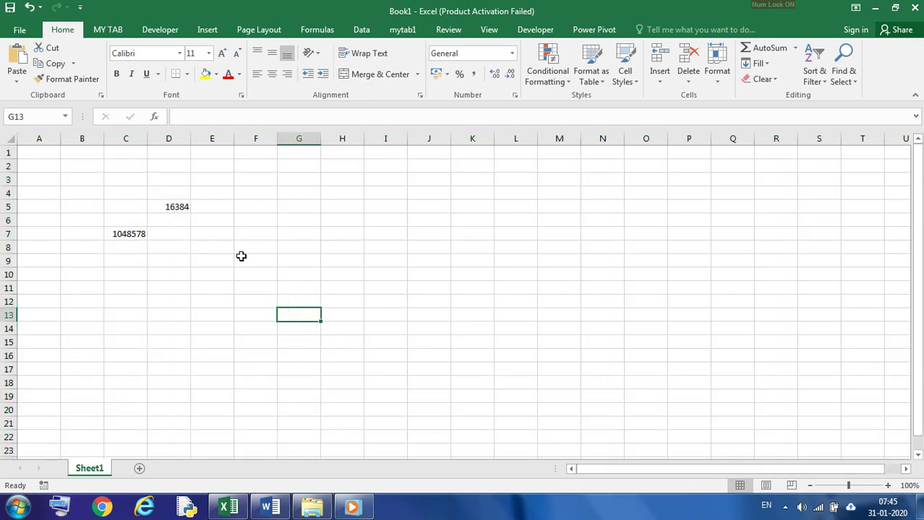
{"action": "left_click_drag", "start_coordinate": [127, 207], "coordinate": [201, 235]}
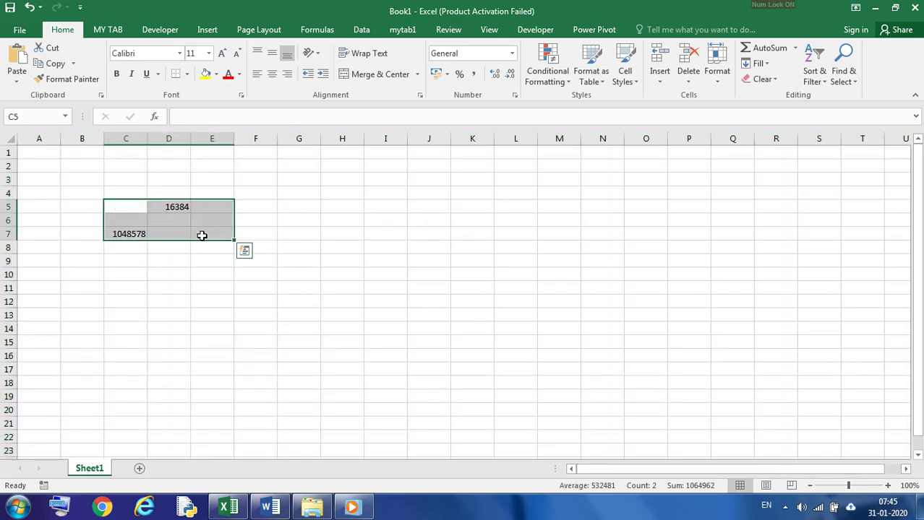
{"action": "left_click", "coordinate": [128, 234]}
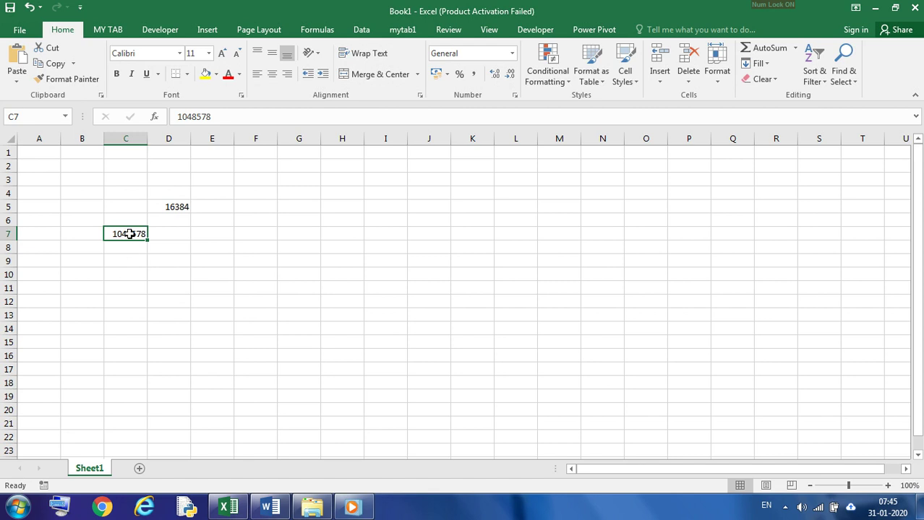
{"action": "left_click", "coordinate": [175, 207]}
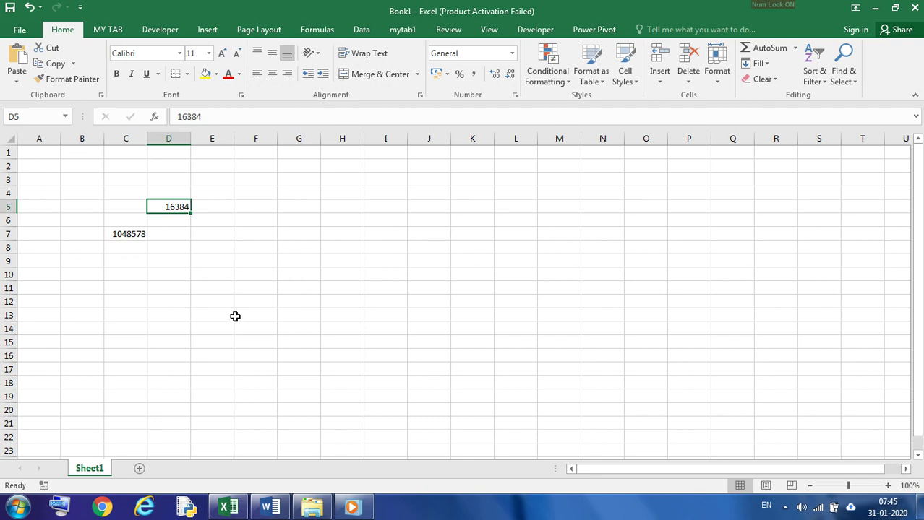
{"action": "left_click_drag", "start_coordinate": [69, 189], "coordinate": [233, 291]}
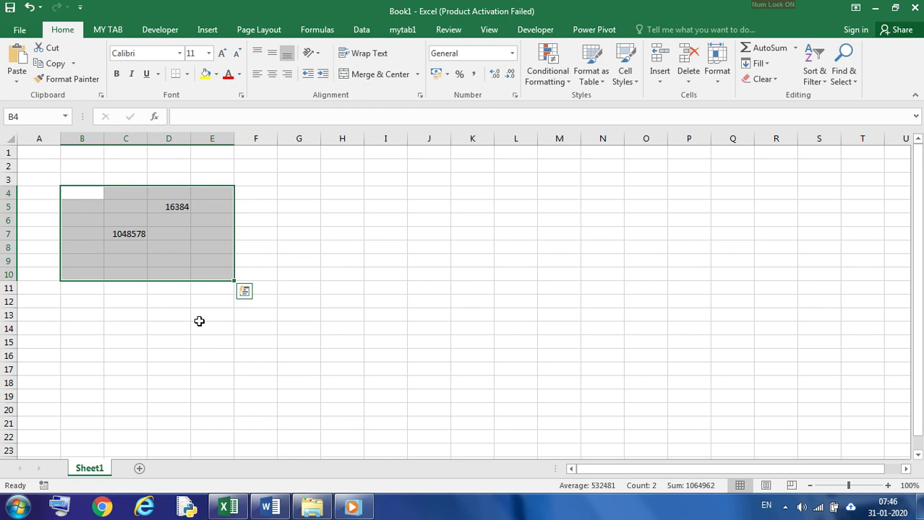
{"action": "left_click", "coordinate": [165, 367]}
Step: Clear the contents of the range C5:E9
{"action": "left_click_drag", "start_coordinate": [110, 206], "coordinate": [193, 256]}
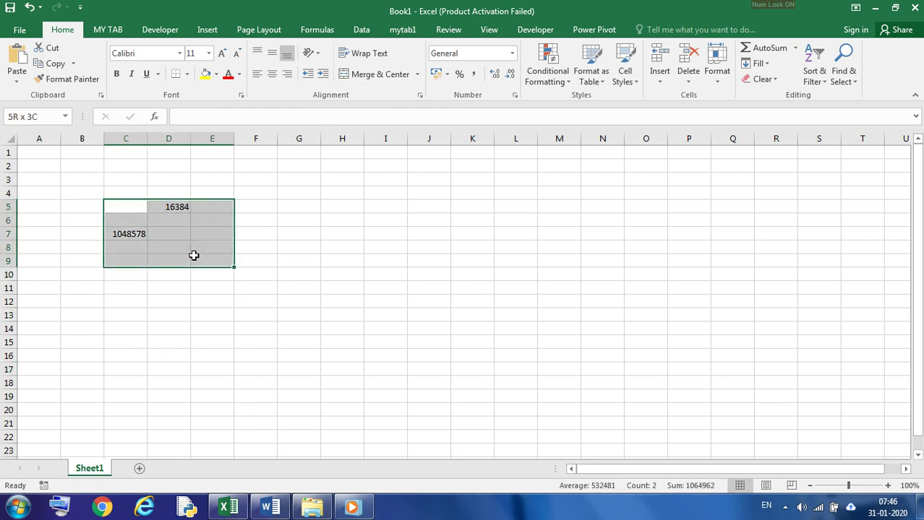
{"action": "key", "text": "Delete"}
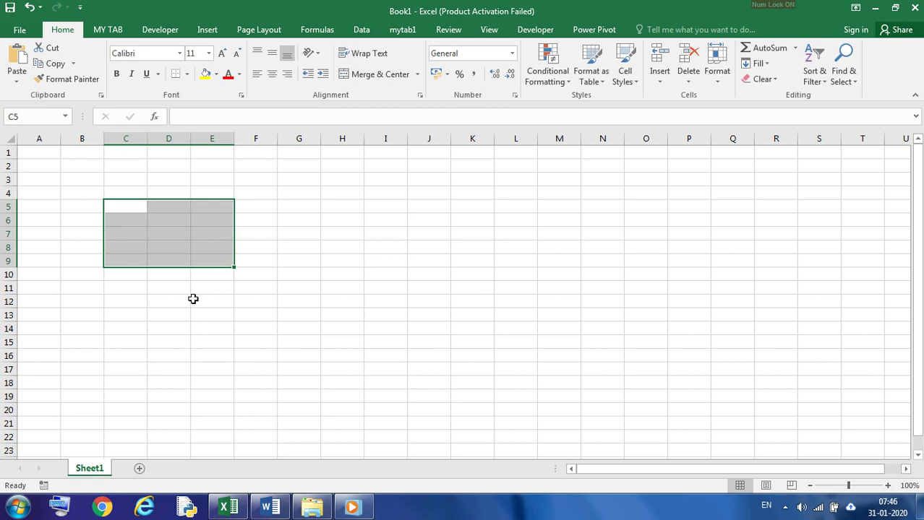
{"action": "left_click", "coordinate": [188, 330]}
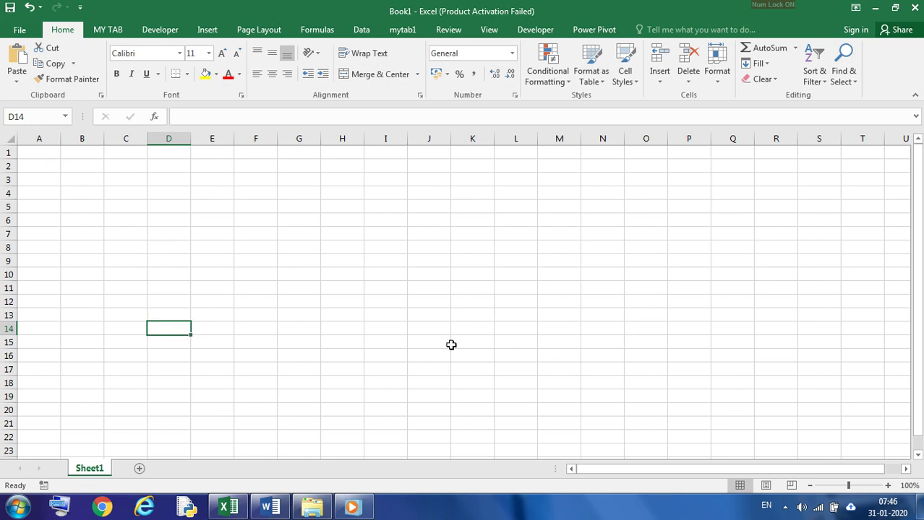
Step: Rename the worksheet Sheet1 as order
{"action": "double_click", "coordinate": [96, 470]}
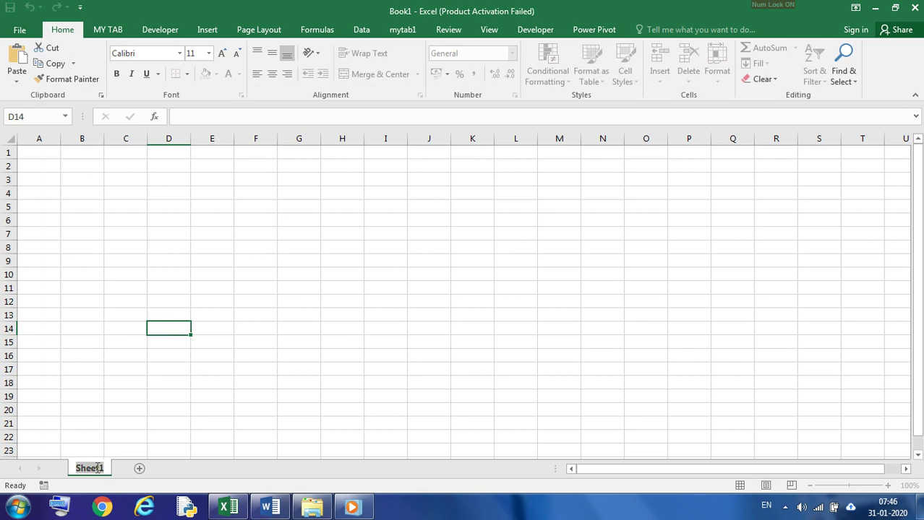
{"action": "type", "text": "order"}
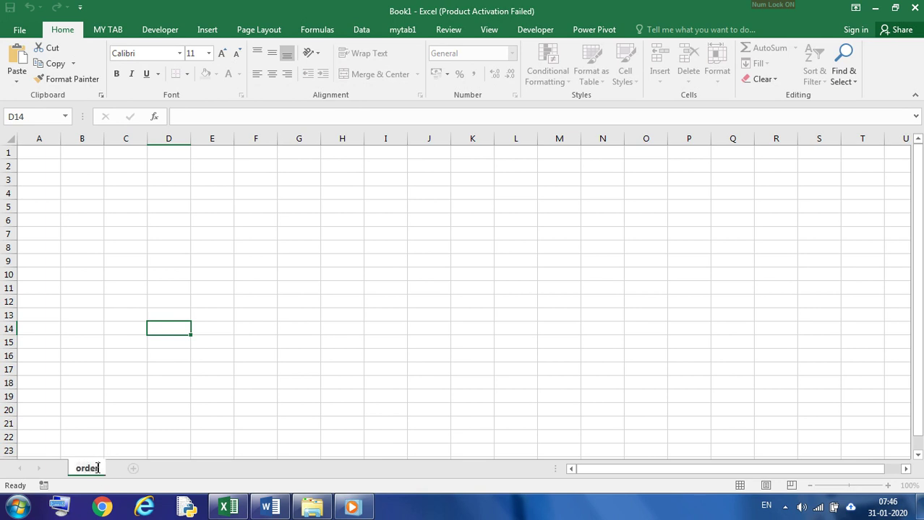
{"action": "left_click", "coordinate": [99, 398]}
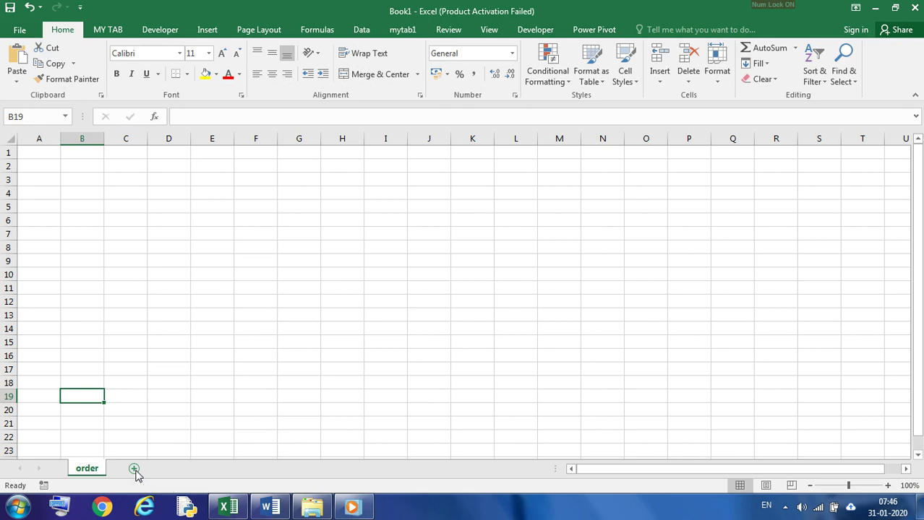
Step: Add a second worksheet after the order sheet and name it product
{"action": "left_click", "coordinate": [134, 470]}
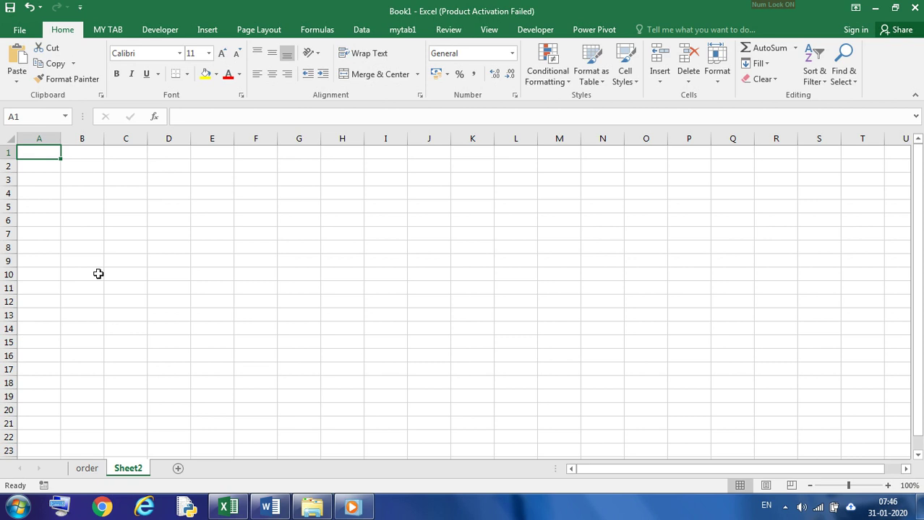
{"action": "left_click", "coordinate": [88, 473]}
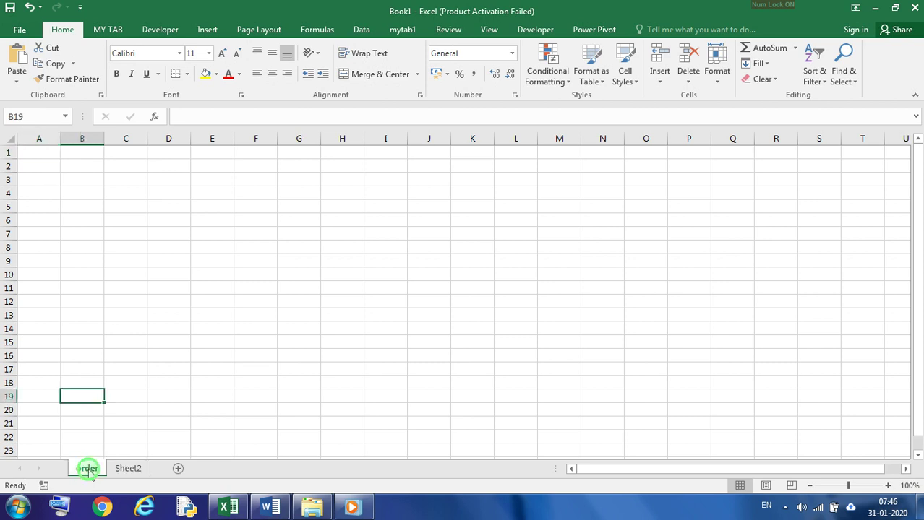
{"action": "left_click", "coordinate": [128, 470]}
{"action": "double_click", "coordinate": [130, 470]}
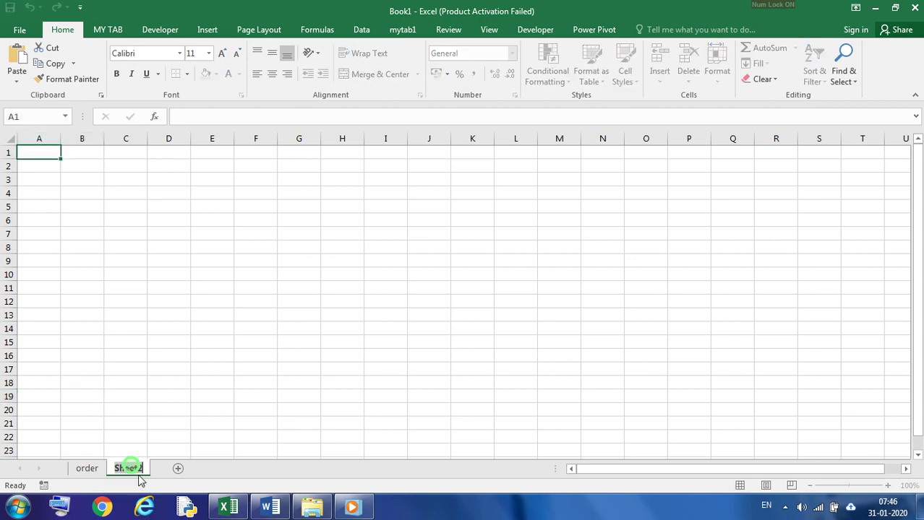
{"action": "type", "text": "product"}
{"action": "left_click", "coordinate": [140, 341]}
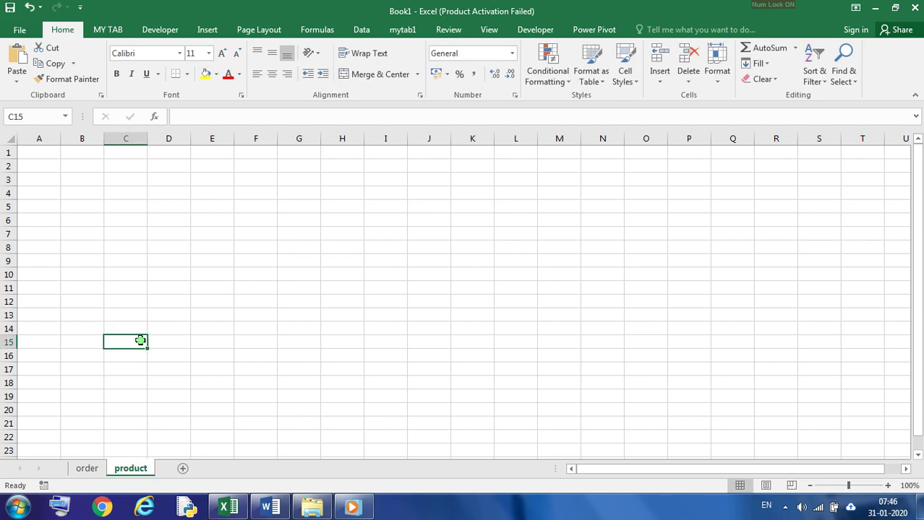
{"action": "double_click", "coordinate": [137, 471]}
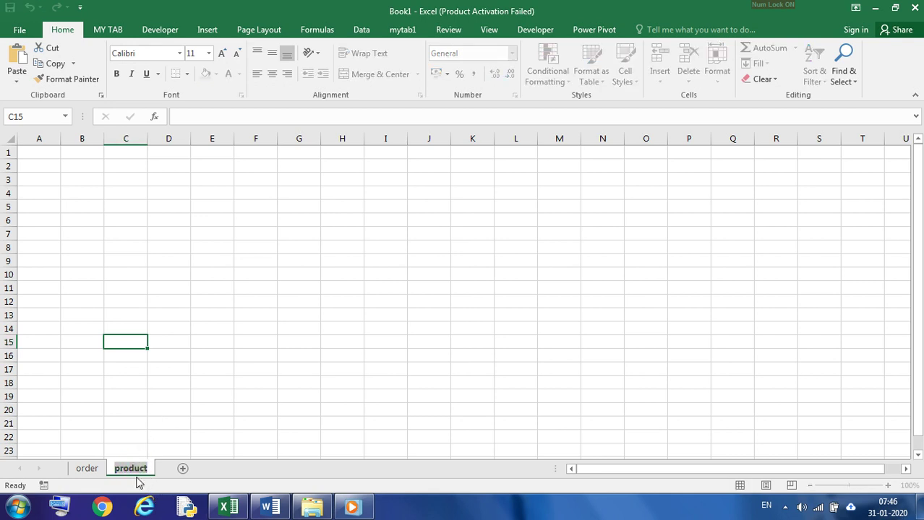
{"action": "left_click", "coordinate": [89, 472]}
{"action": "right_click", "coordinate": [96, 473]}
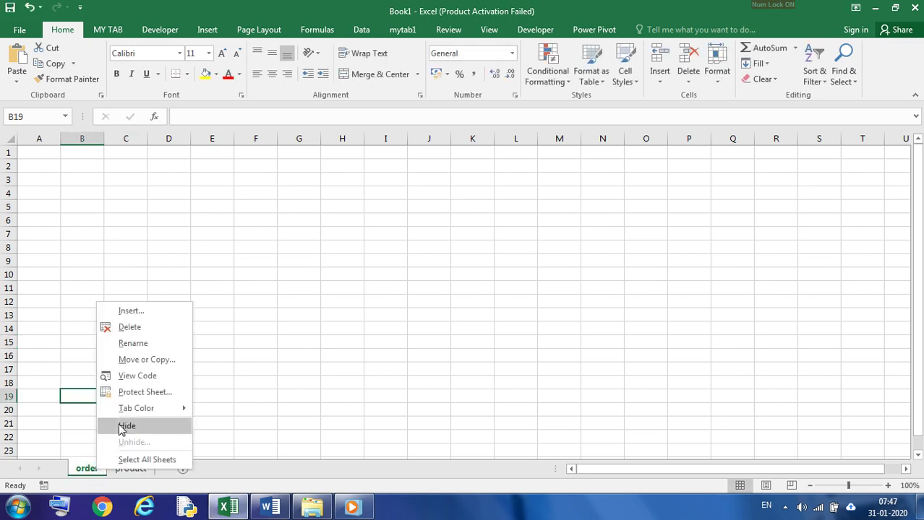
{"action": "left_click", "coordinate": [143, 346]}
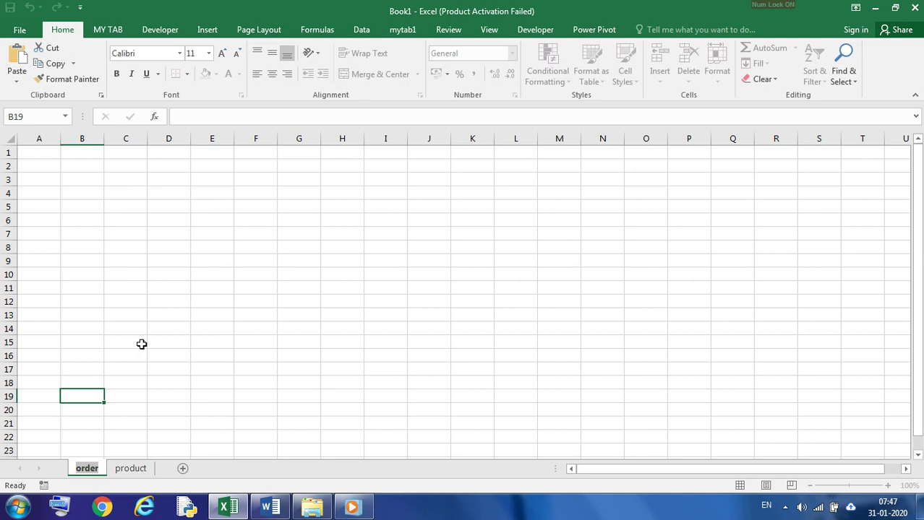
{"action": "left_click", "coordinate": [183, 372]}
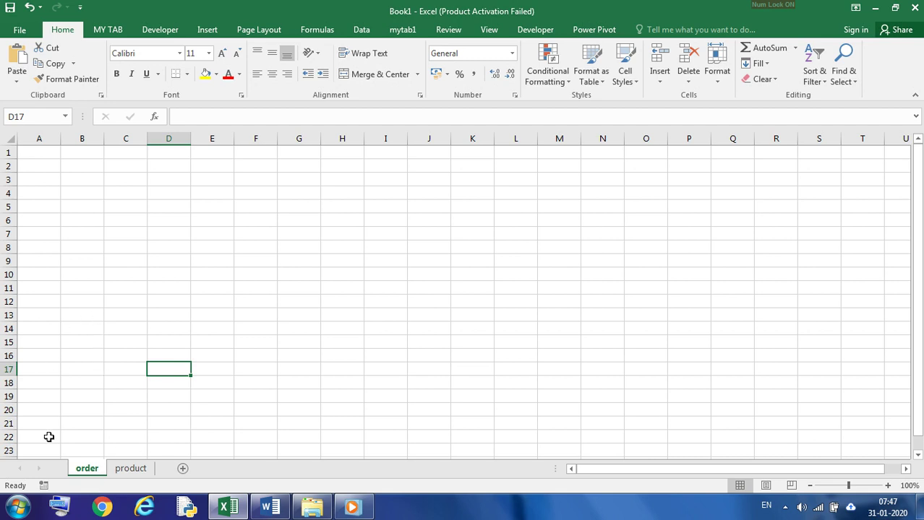
Step: Delete the product worksheet from the workbook
{"action": "left_click", "coordinate": [128, 470]}
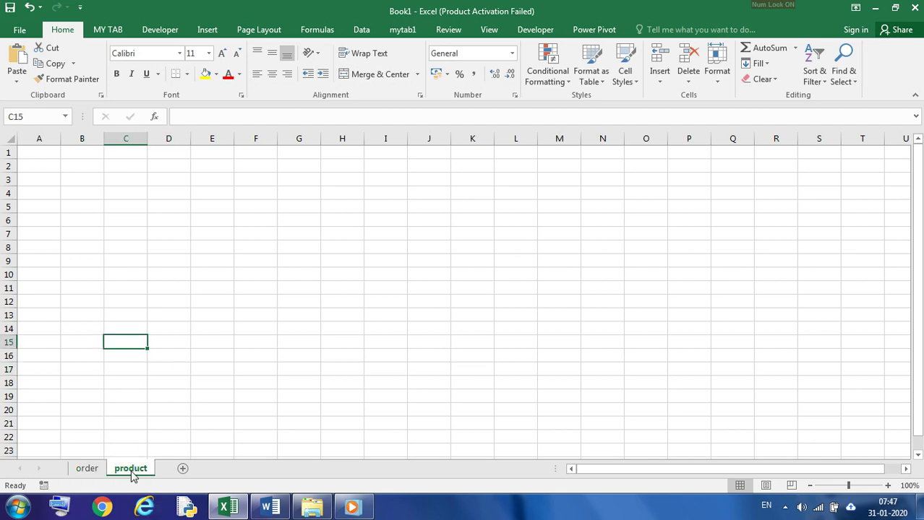
{"action": "right_click", "coordinate": [132, 476]}
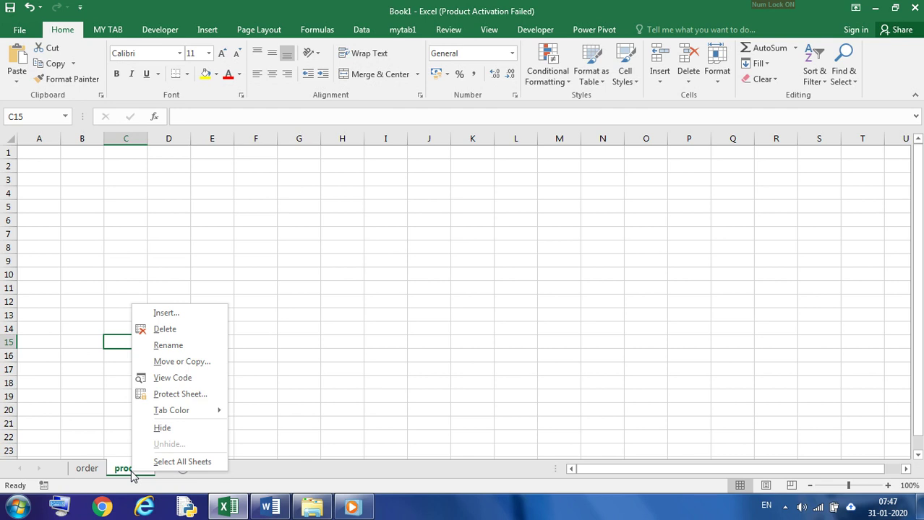
{"action": "left_click", "coordinate": [84, 370]}
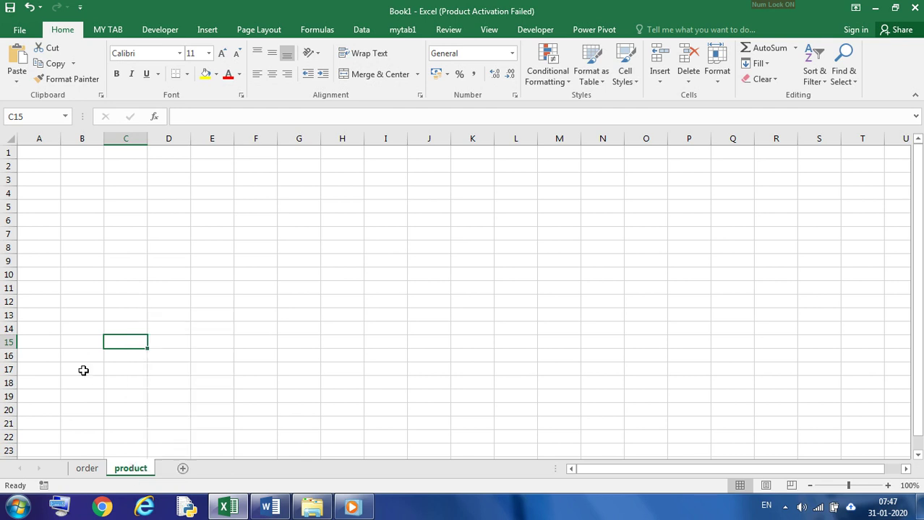
{"action": "right_click", "coordinate": [132, 473]}
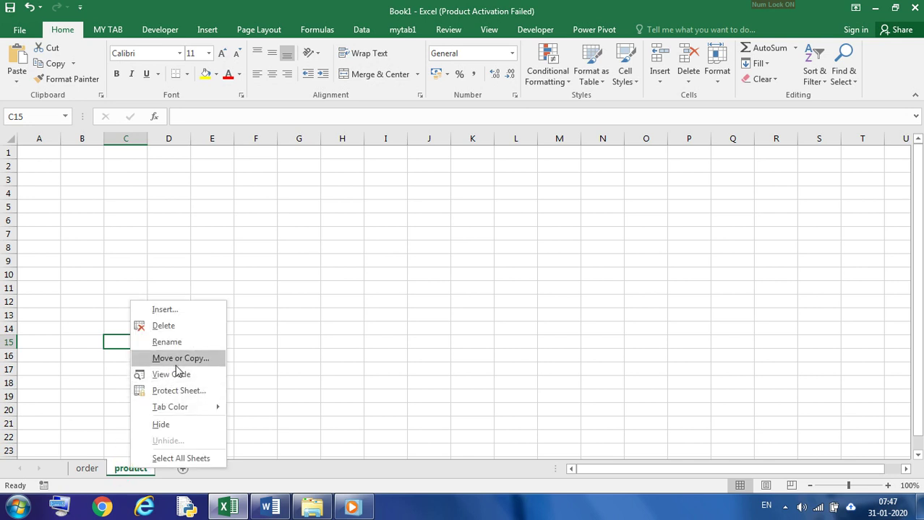
{"action": "left_click", "coordinate": [174, 326]}
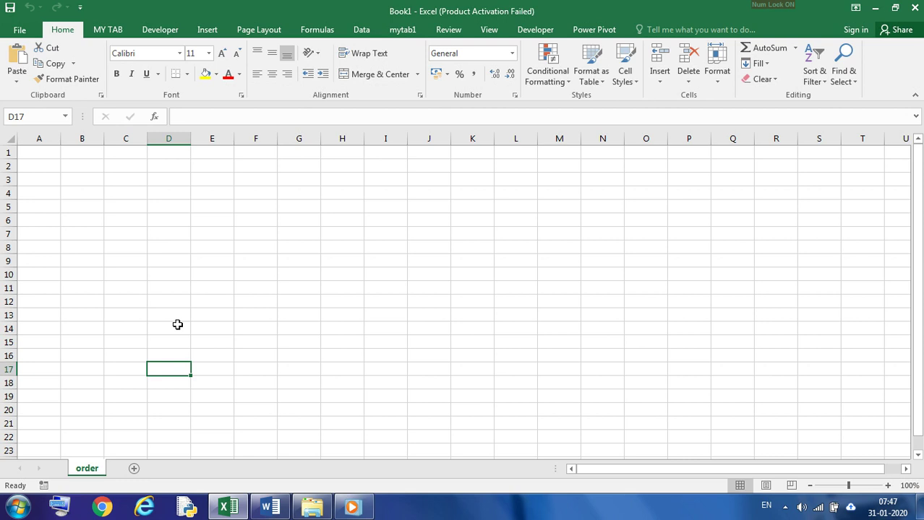
Step: Insert a new worksheet after the order sheet and rename it as product
{"action": "left_click", "coordinate": [134, 469]}
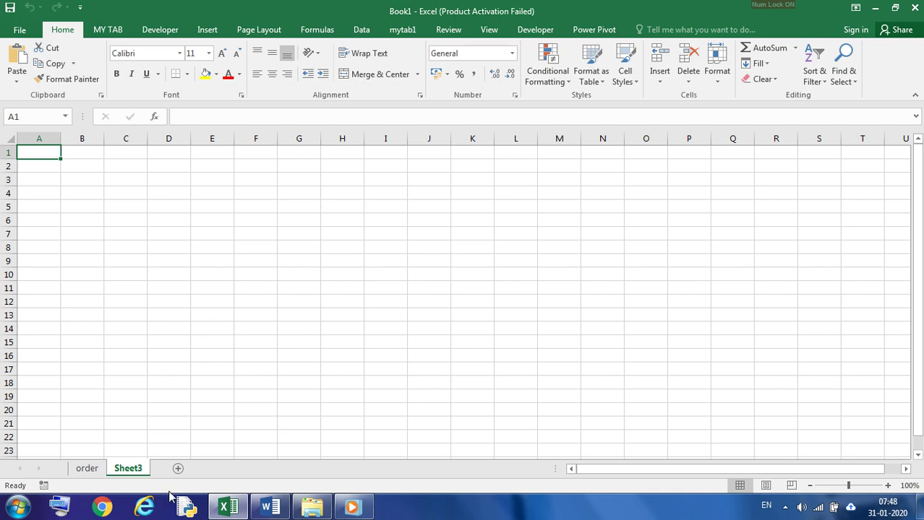
{"action": "double_click", "coordinate": [125, 469]}
{"action": "type", "text": "pr"}
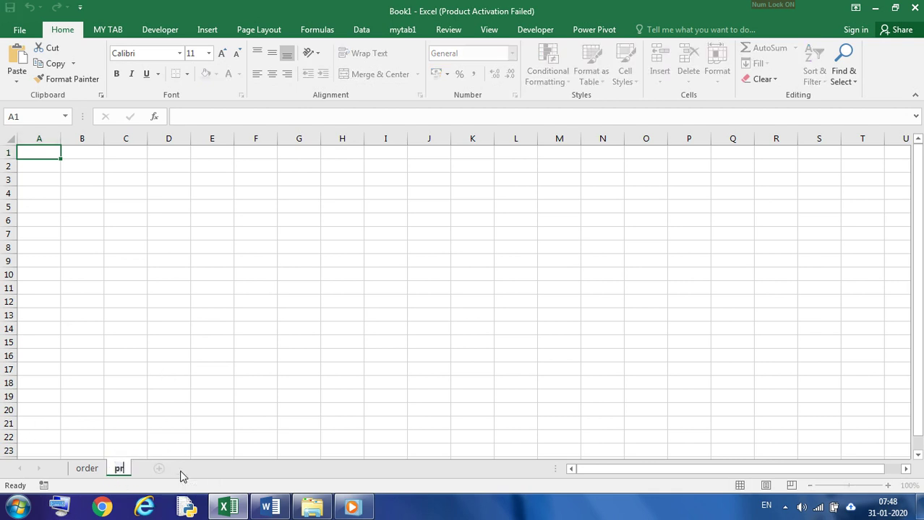
{"action": "type", "text": "oduct"}
{"action": "key", "text": "Return"}
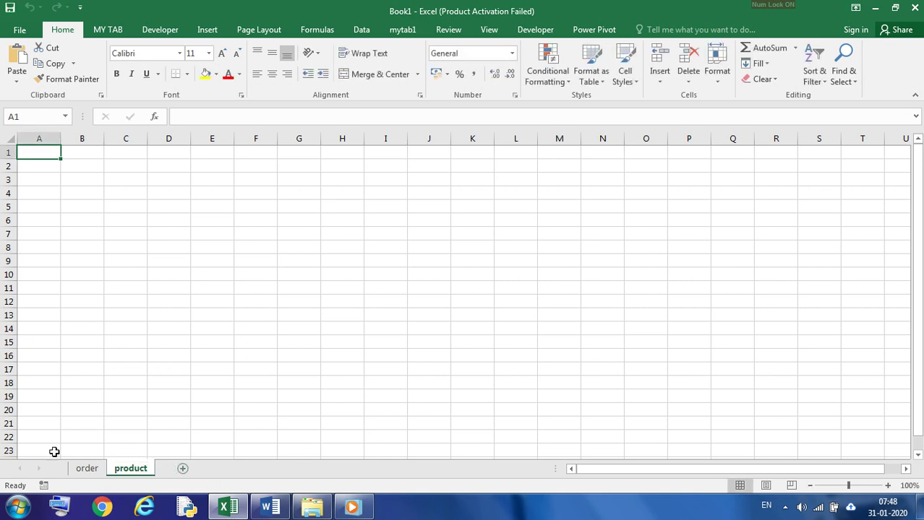
Step: Set the order worksheet's tab color to the standard red
{"action": "left_click", "coordinate": [88, 468]}
{"action": "right_click", "coordinate": [87, 469]}
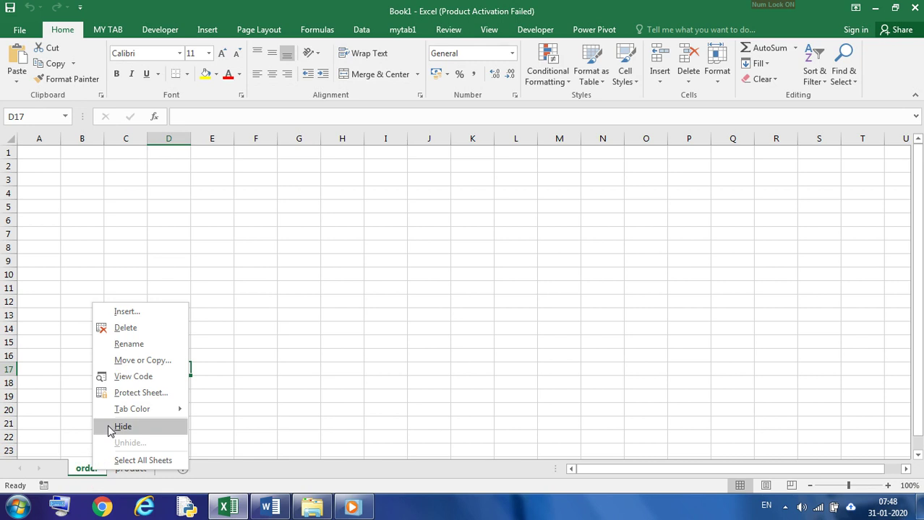
{"action": "mouse_move", "coordinate": [141, 419]}
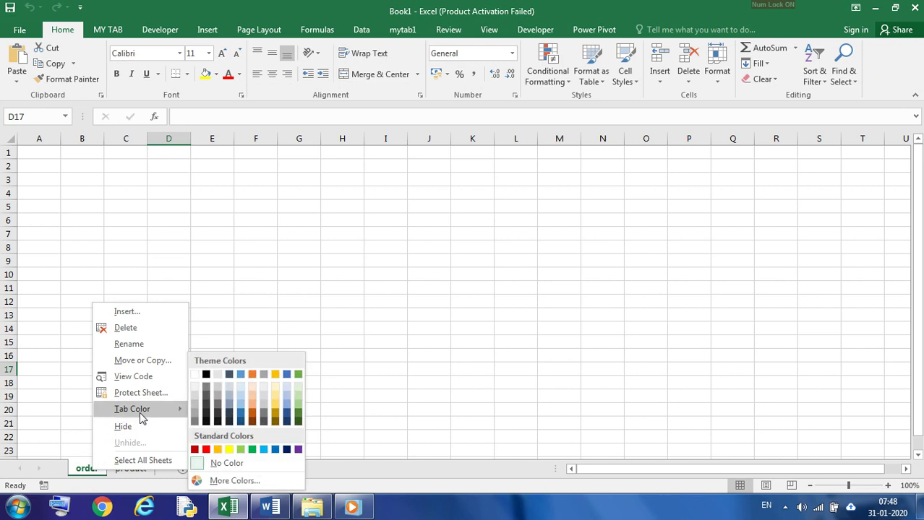
{"action": "left_click", "coordinate": [205, 449]}
Step: Set the product worksheet's tab color to the green theme color
{"action": "left_click", "coordinate": [131, 468]}
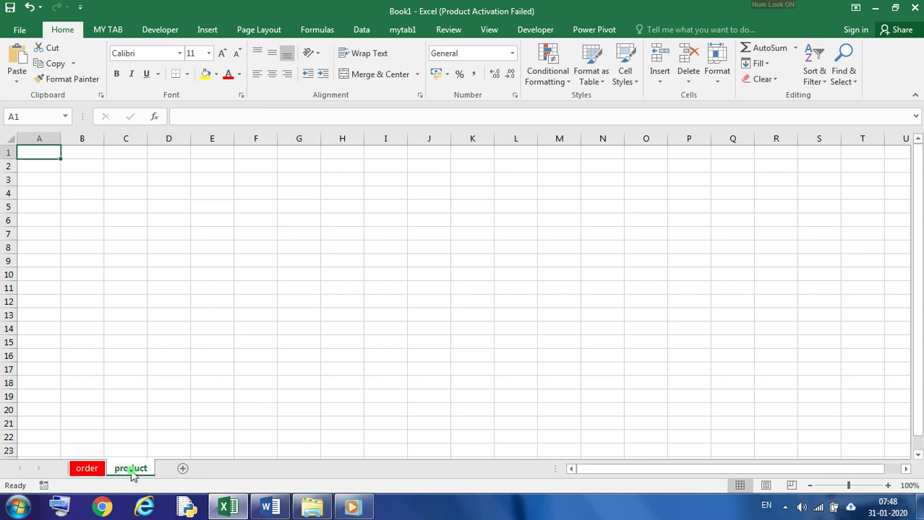
{"action": "right_click", "coordinate": [131, 469]}
{"action": "mouse_move", "coordinate": [177, 410]}
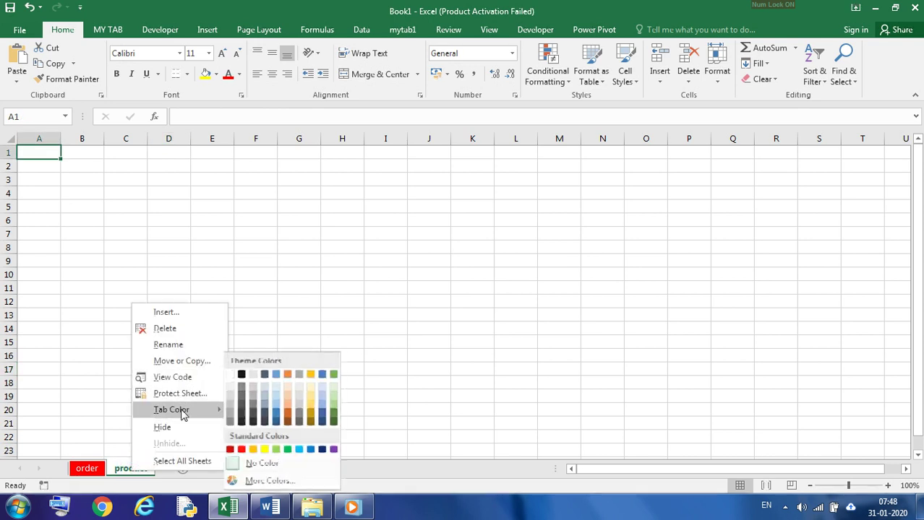
{"action": "left_click", "coordinate": [338, 374]}
{"action": "left_click", "coordinate": [87, 468]}
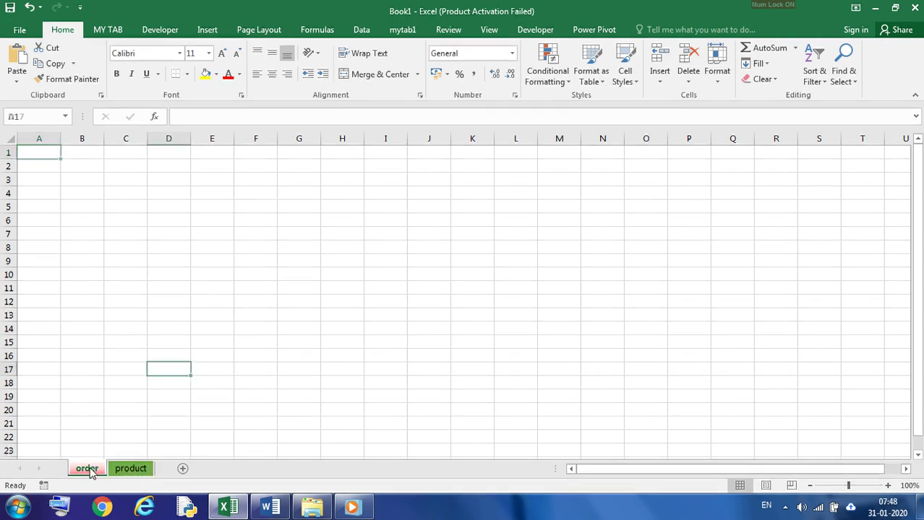
{"action": "left_click", "coordinate": [260, 426]}
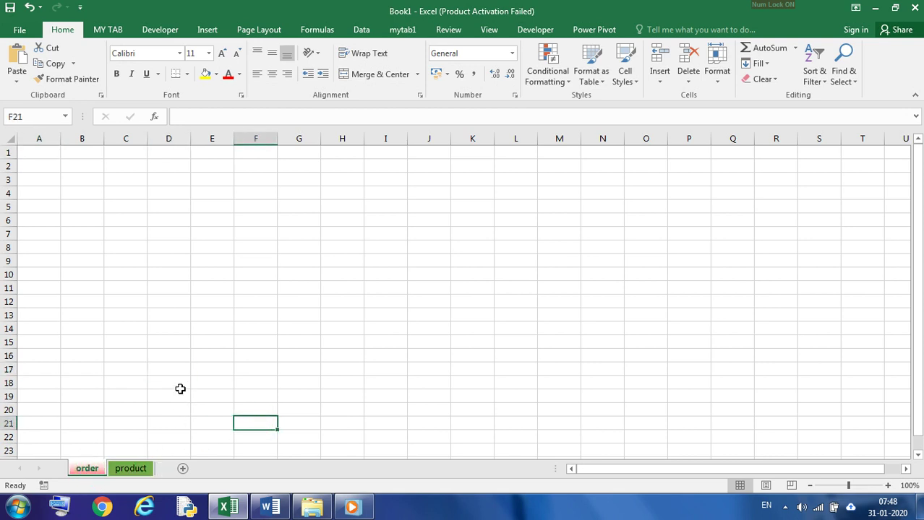
{"action": "left_click", "coordinate": [141, 470]}
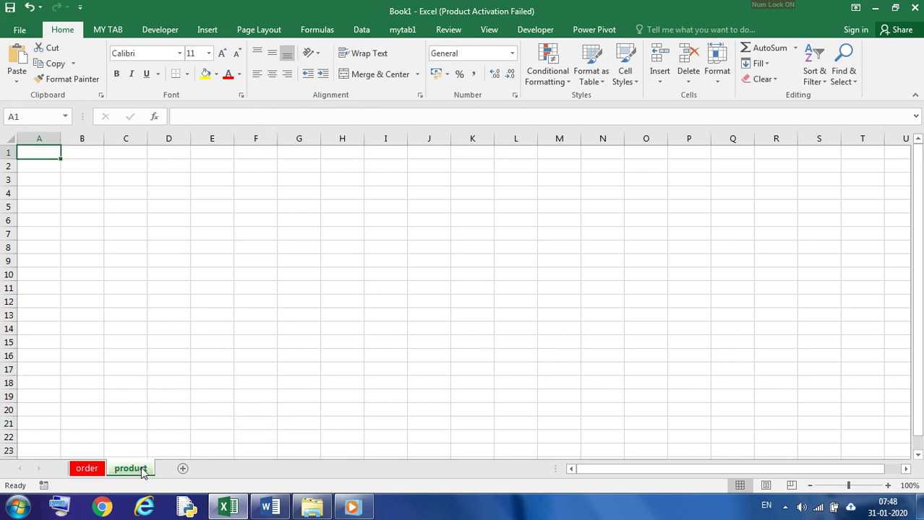
{"action": "left_click", "coordinate": [88, 470]}
Step: Enter the headings slno in A1 and product in B1 of the product worksheet
{"action": "left_click", "coordinate": [124, 471]}
{"action": "right_click", "coordinate": [125, 473]}
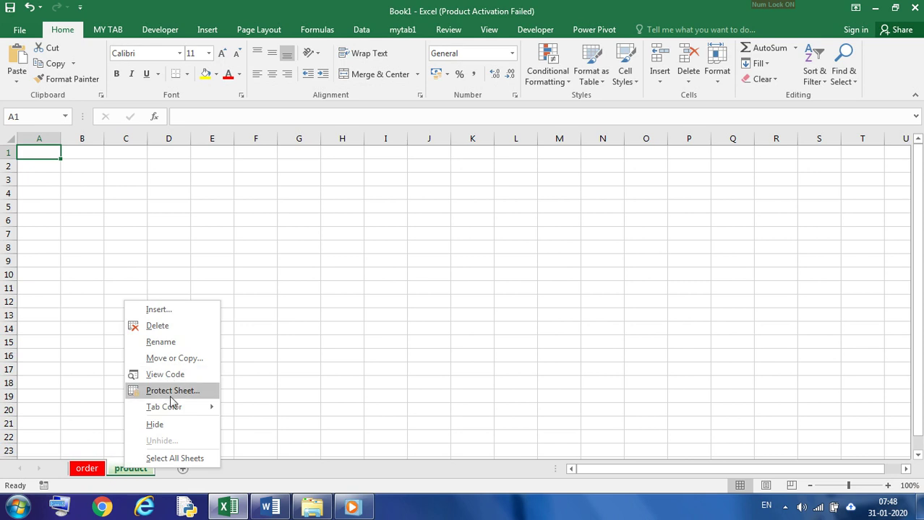
{"action": "left_click", "coordinate": [84, 372]}
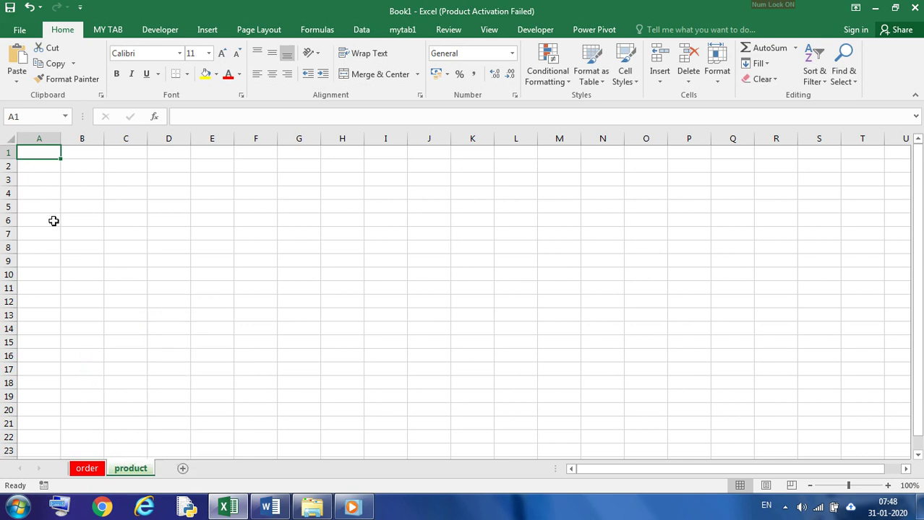
{"action": "type", "text": "slno"}
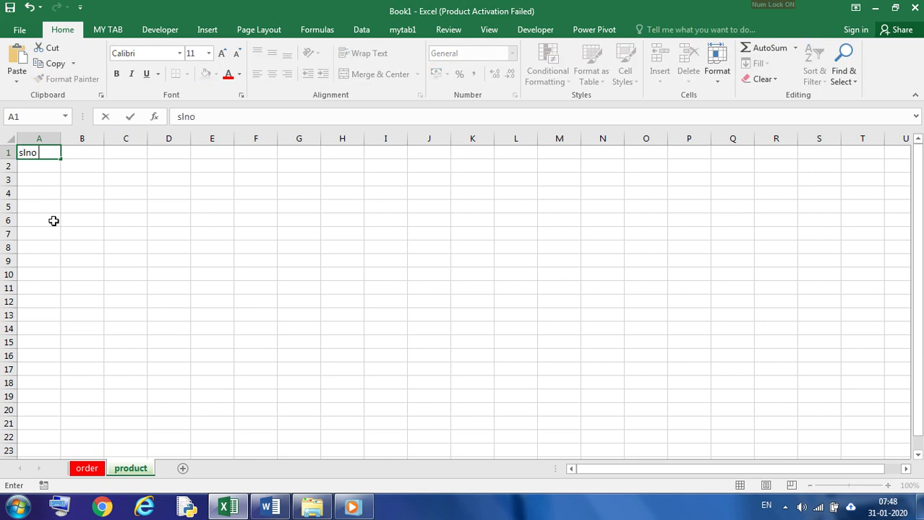
{"action": "left_click", "coordinate": [89, 152]}
{"action": "type", "text": "prod"}
{"action": "key", "text": "BackSpace"}
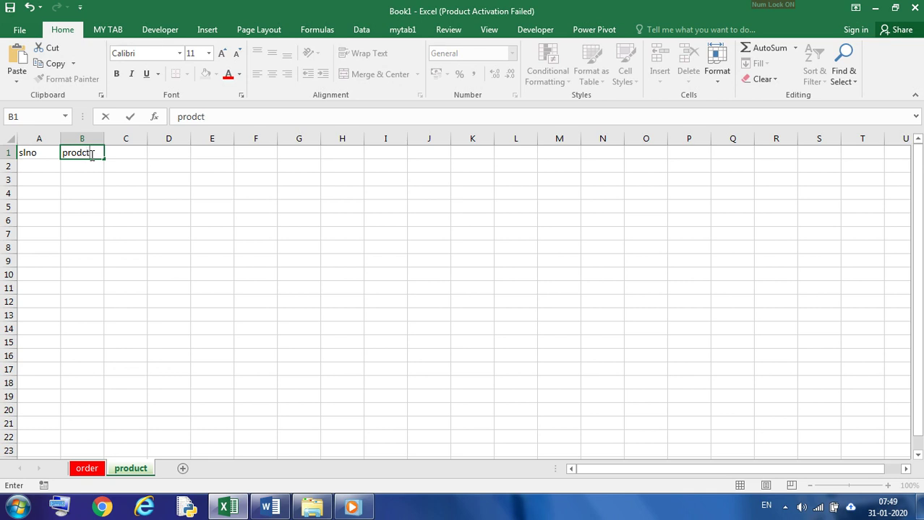
{"action": "left_click_drag", "start_coordinate": [82, 154], "coordinate": [107, 153]}
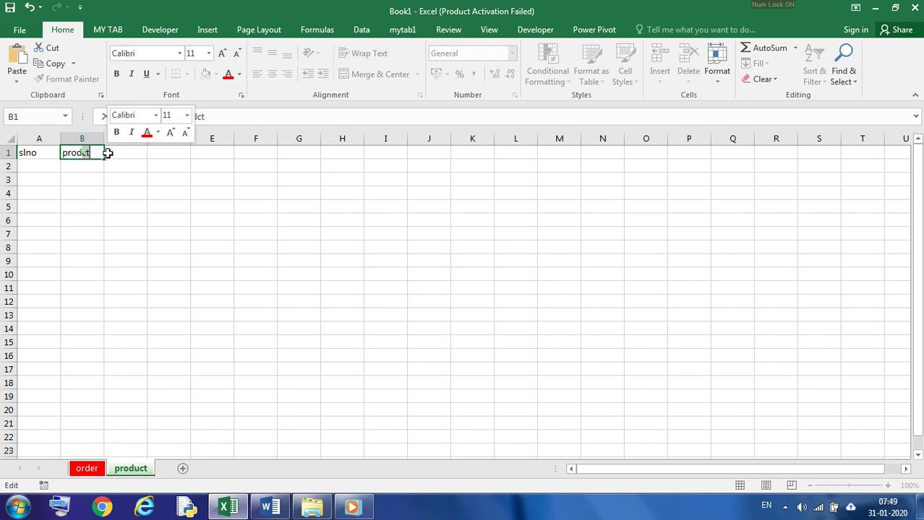
{"action": "type", "text": "uct"}
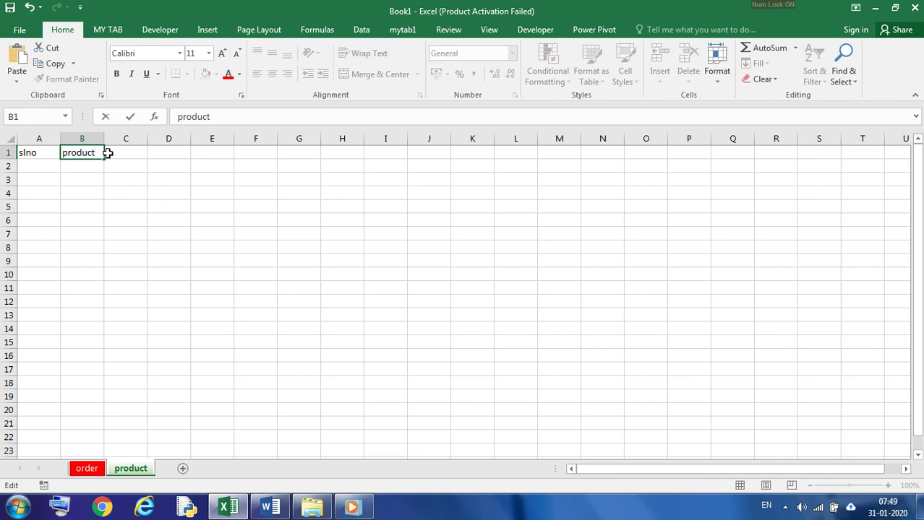
{"action": "left_click", "coordinate": [172, 181]}
Step: Enter 1 and 2 under the slno heading and extend the series down to 8 in A9
{"action": "left_click", "coordinate": [34, 164]}
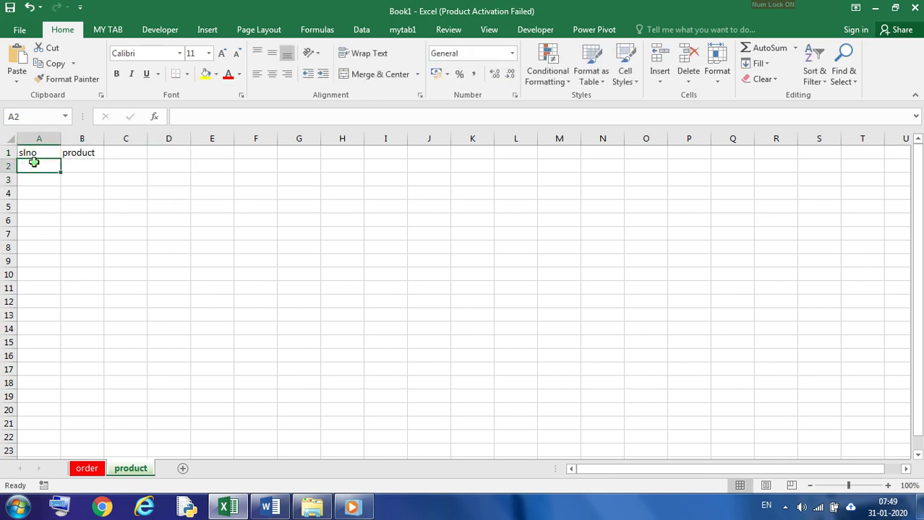
{"action": "type", "text": "1"}
{"action": "key", "text": "Return"}
{"action": "type", "text": "2"}
{"action": "key", "text": "Return"}
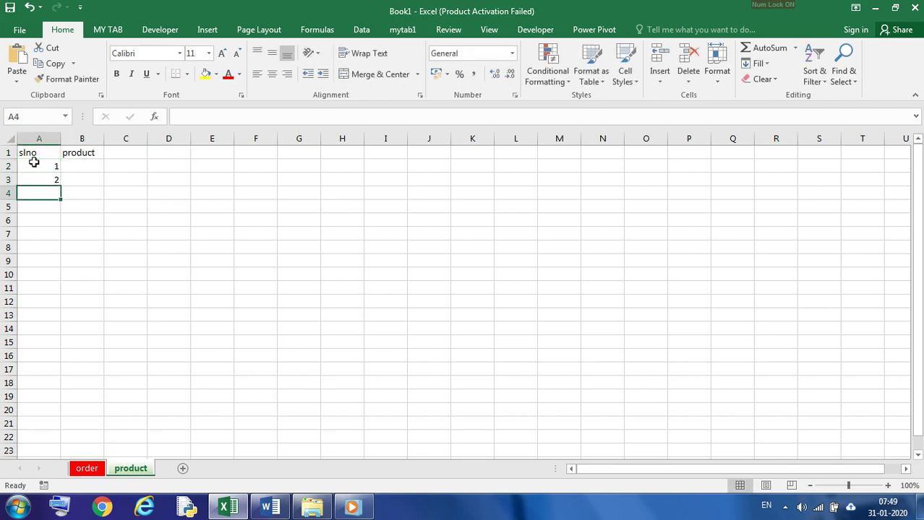
{"action": "left_click_drag", "start_coordinate": [34, 163], "coordinate": [60, 262]}
Step: Enter abc, xxx and yyy in B2:B4, and fill the xxx, yyy pattern down to B9
{"action": "left_click", "coordinate": [74, 169]}
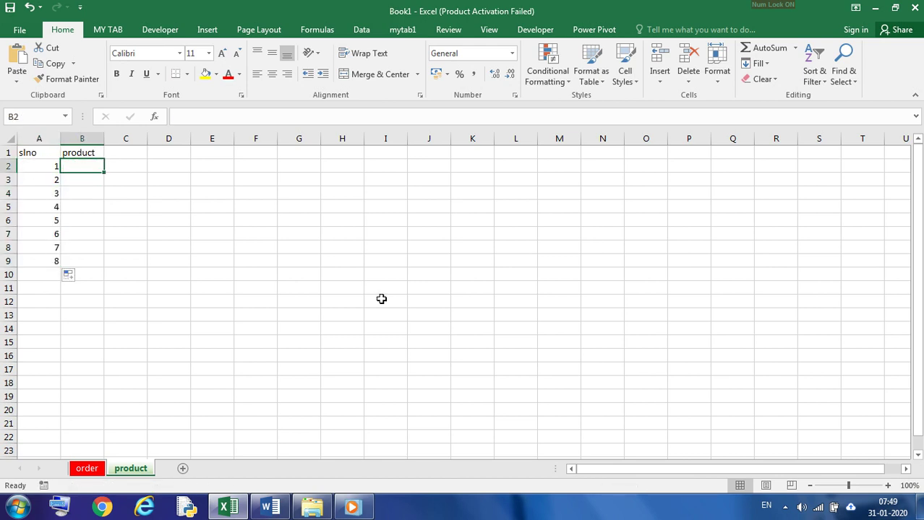
{"action": "type", "text": "abc"}
{"action": "key", "text": "Return"}
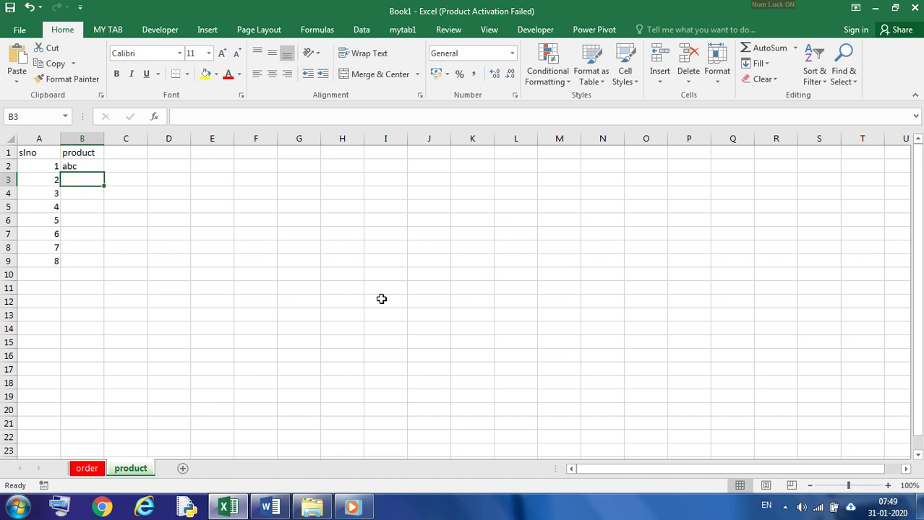
{"action": "type", "text": "xxx"}
{"action": "key", "text": "Return"}
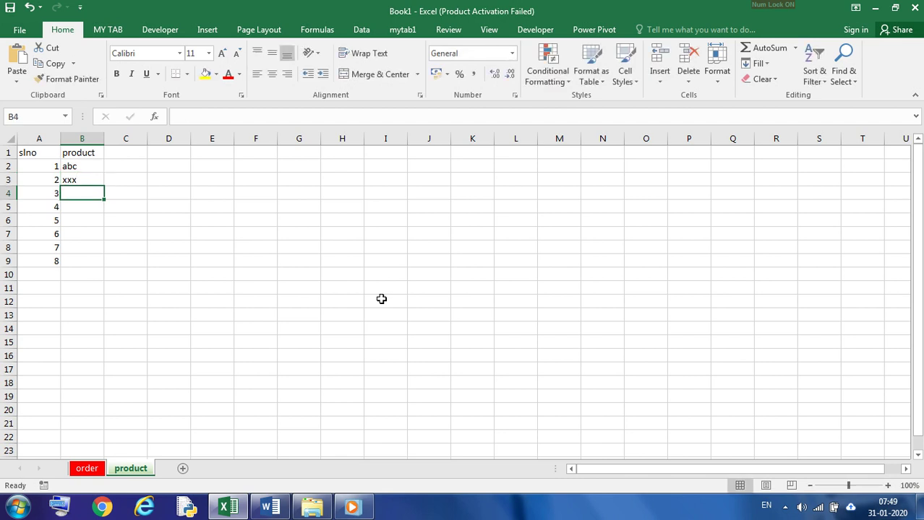
{"action": "type", "text": "yyy"}
{"action": "key", "text": "Return"}
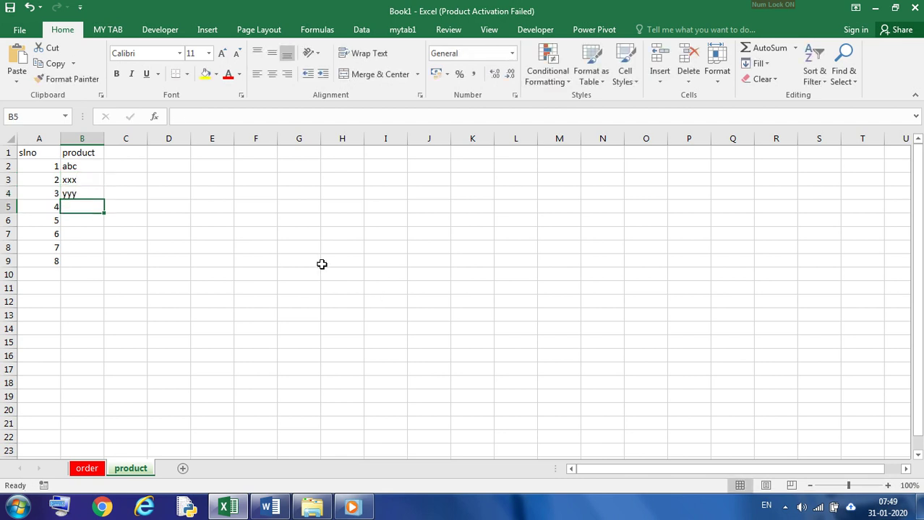
{"action": "left_click_drag", "start_coordinate": [85, 180], "coordinate": [103, 268]}
{"action": "left_click", "coordinate": [165, 259]}
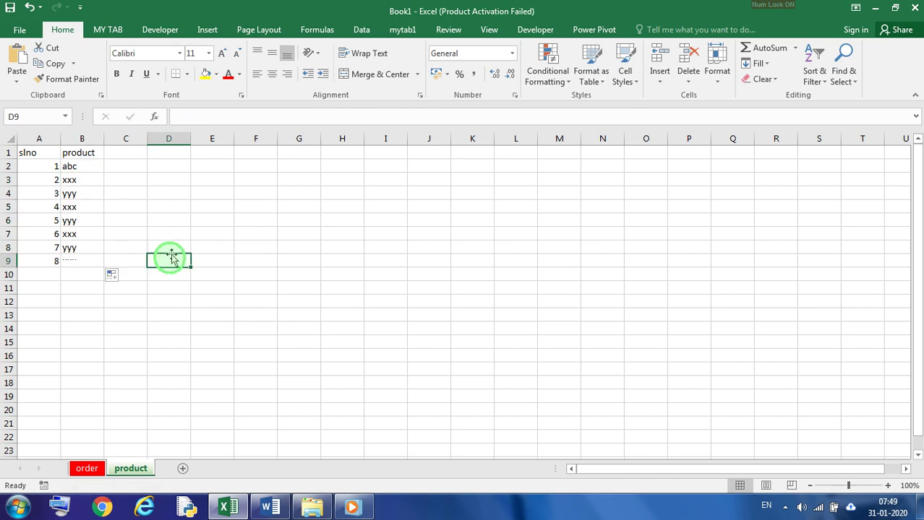
{"action": "left_click_drag", "start_coordinate": [33, 155], "coordinate": [83, 276]}
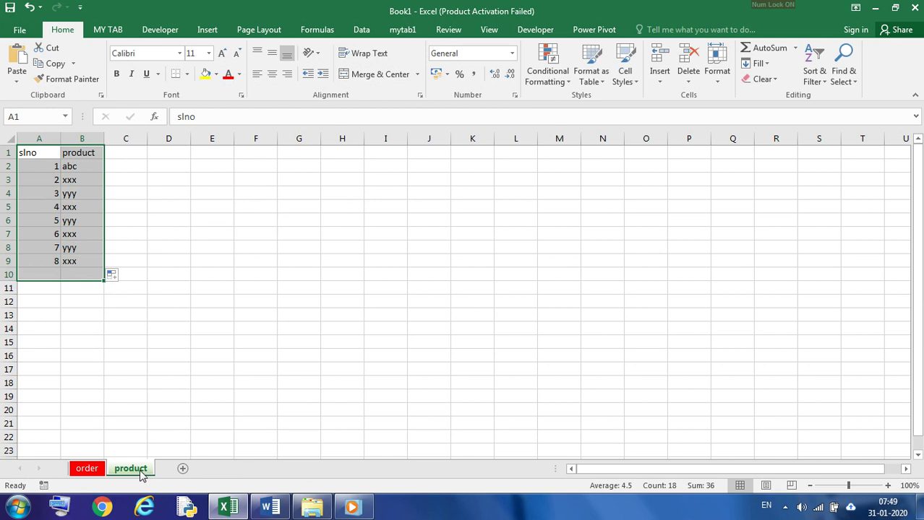
{"action": "left_click", "coordinate": [136, 395]}
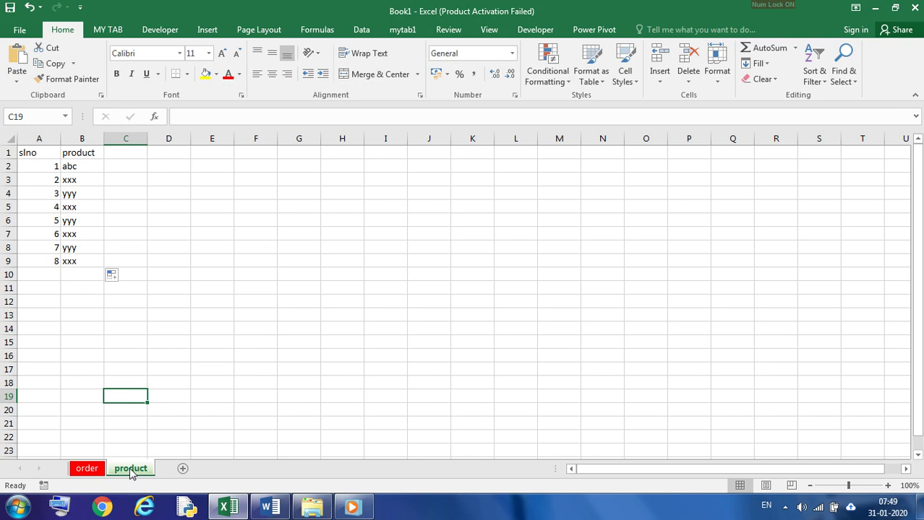
{"action": "left_click", "coordinate": [201, 402]}
Step: Create a copy of the product worksheet in Book1, placed at the end of the sheets
{"action": "right_click", "coordinate": [143, 473]}
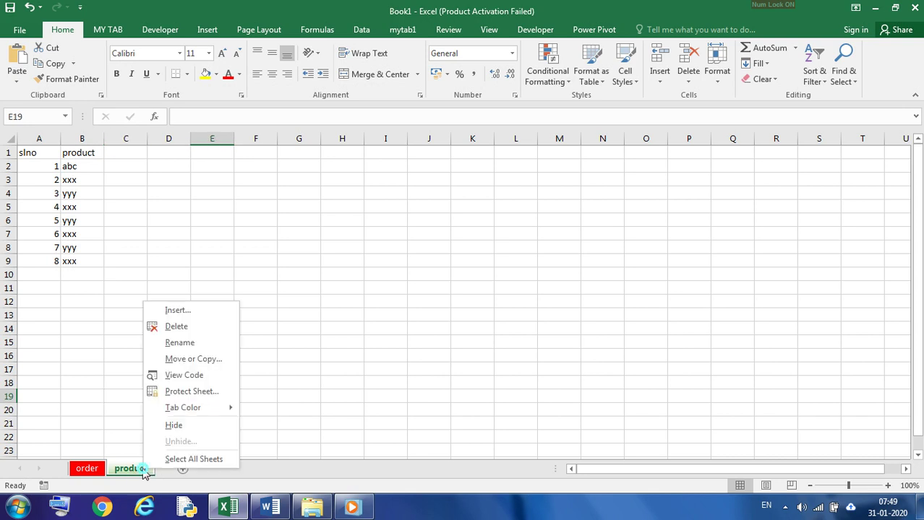
{"action": "left_click", "coordinate": [185, 366]}
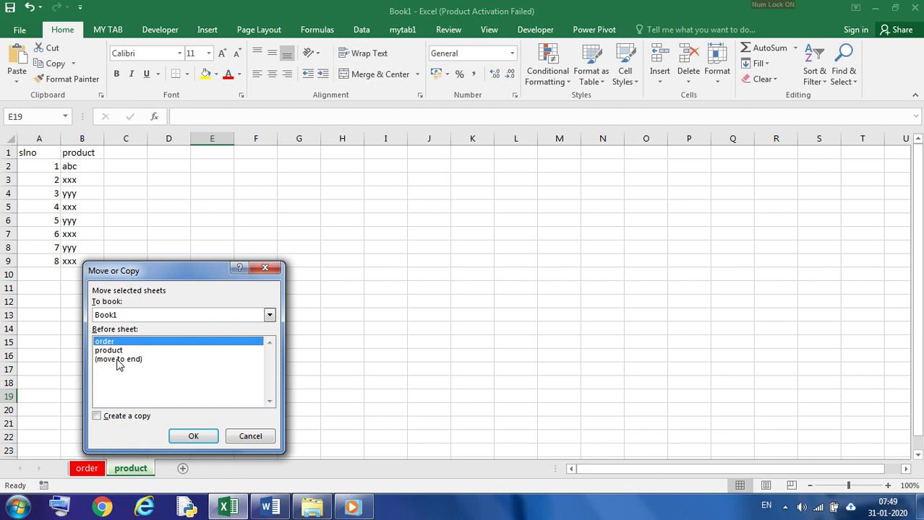
{"action": "left_click", "coordinate": [111, 362]}
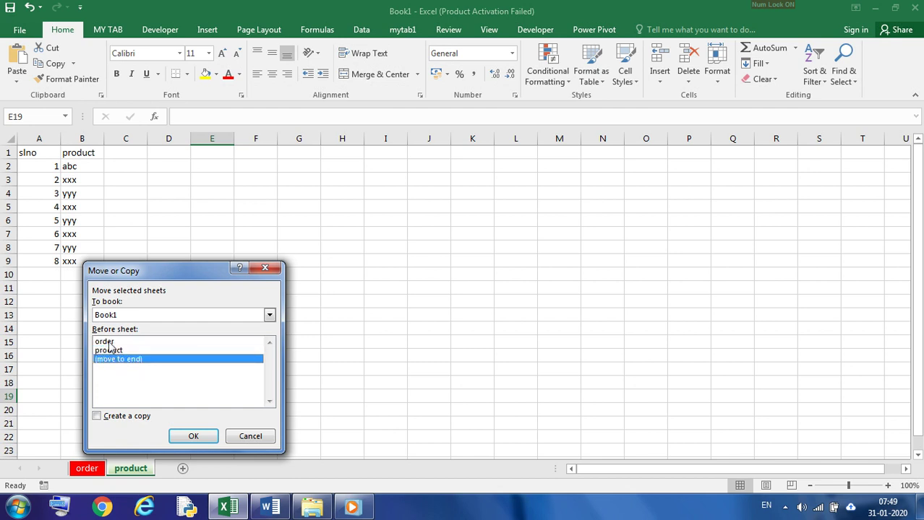
{"action": "left_click", "coordinate": [108, 342]}
{"action": "left_click", "coordinate": [110, 359]}
{"action": "left_click", "coordinate": [97, 417]}
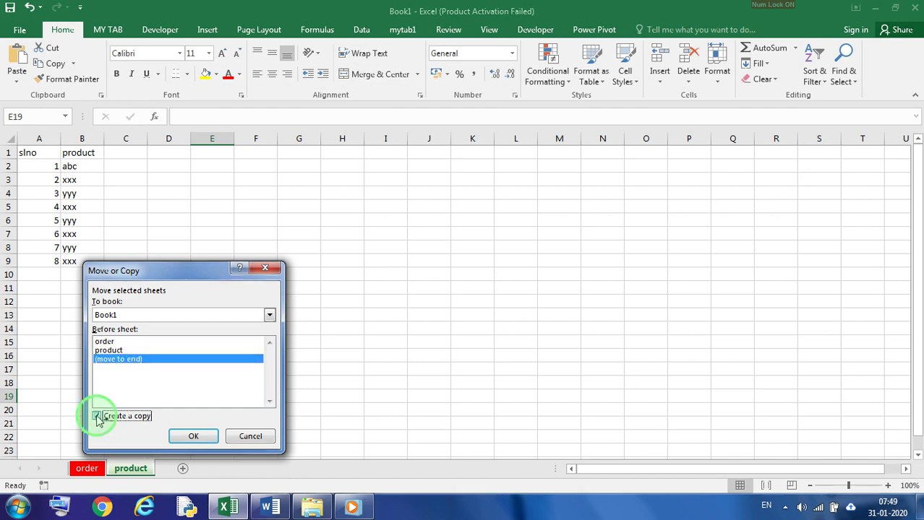
{"action": "left_click", "coordinate": [194, 436]}
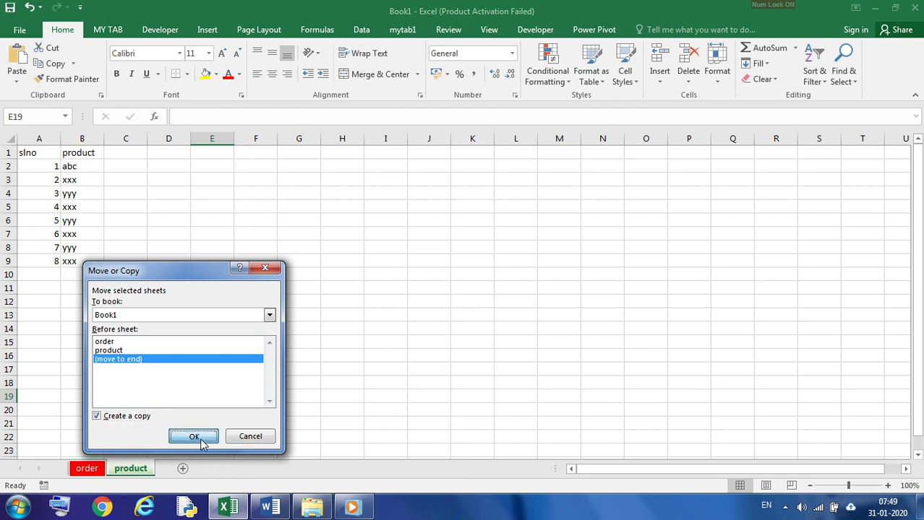
Step: Rename the copied product worksheet as product-temp
{"action": "double_click", "coordinate": [200, 470]}
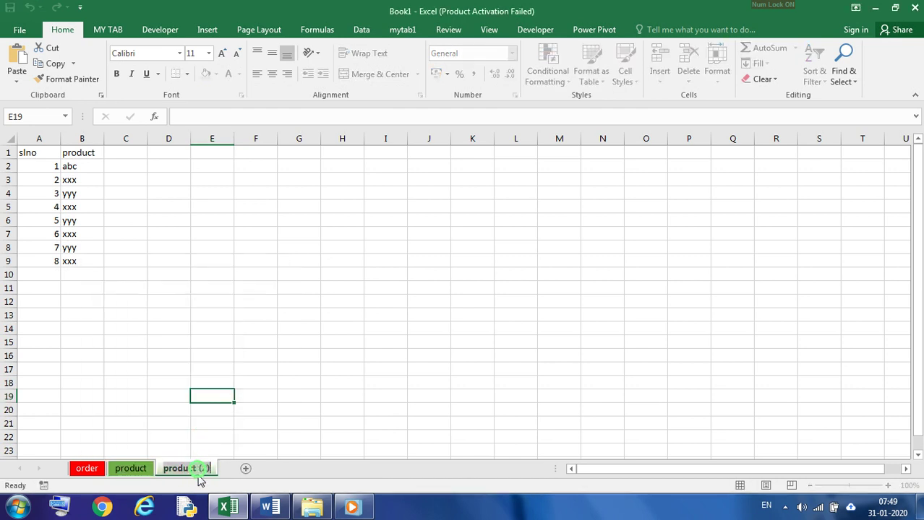
{"action": "key", "text": "BackSpace"}
{"action": "type", "text": "-"}
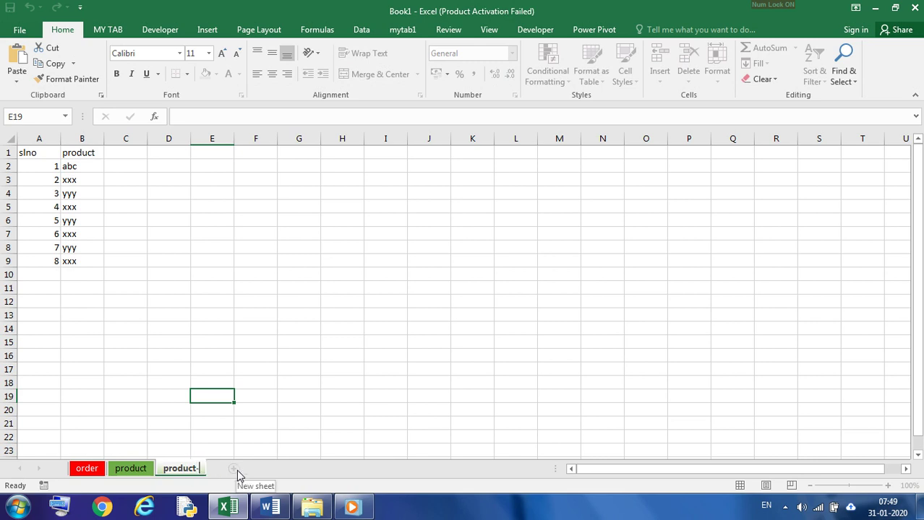
{"action": "type", "text": "temp"}
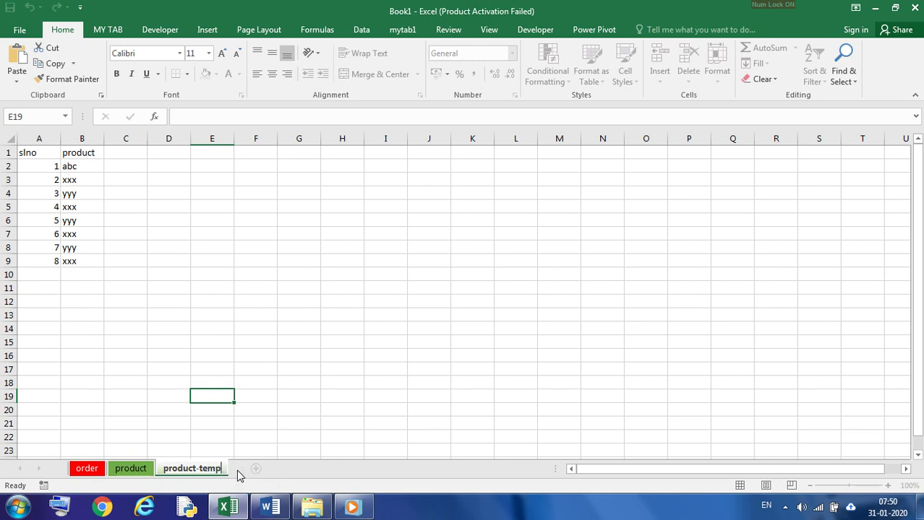
{"action": "key", "text": "Return"}
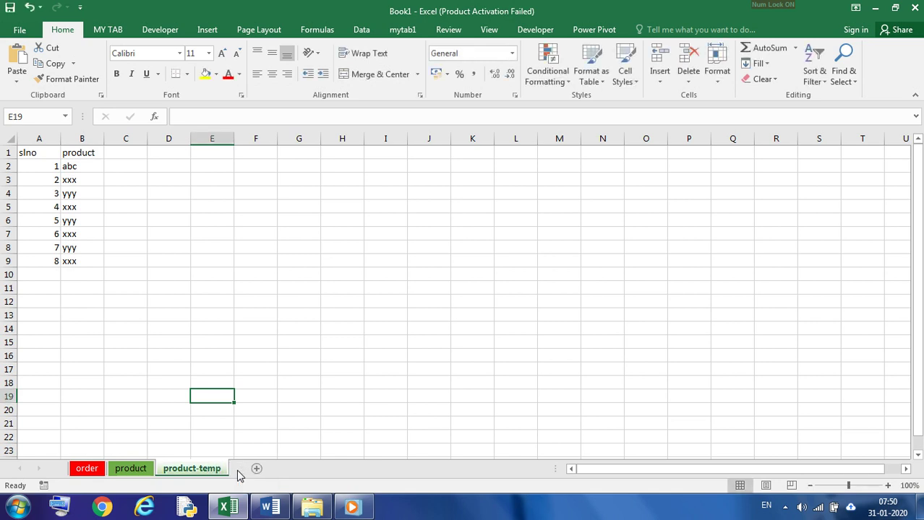
Step: Clear the product entries in cells B5:B8 of the product-temp worksheet
{"action": "left_click", "coordinate": [82, 234]}
{"action": "left_click_drag", "start_coordinate": [80, 208], "coordinate": [83, 249]}
{"action": "key", "text": "Delete"}
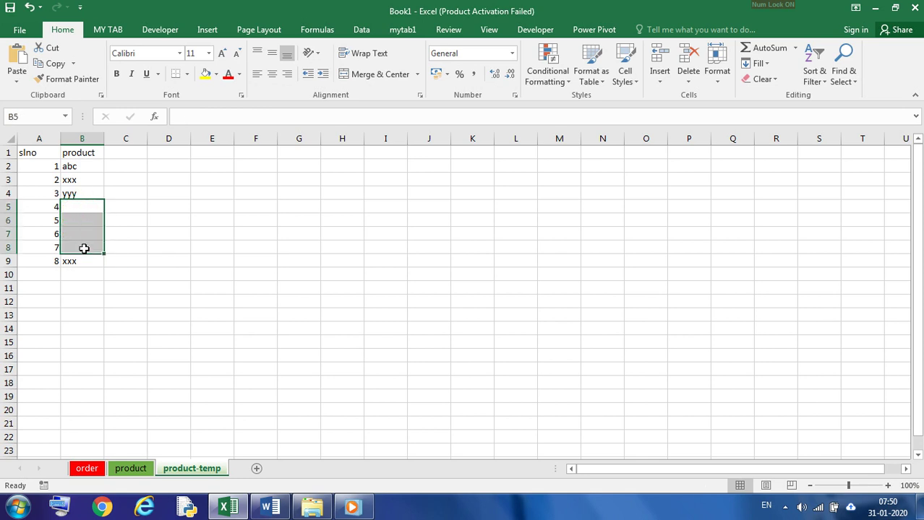
{"action": "left_click", "coordinate": [206, 330]}
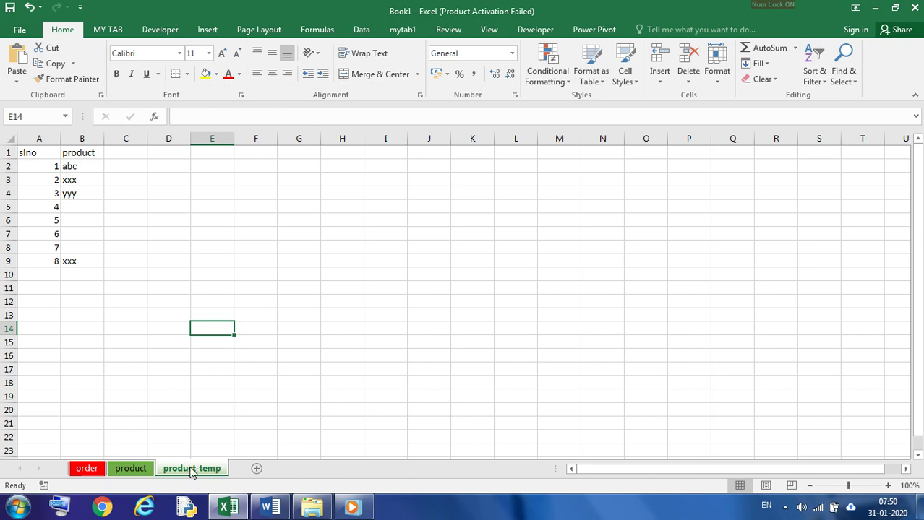
Step: Move the product-temp worksheet in front of the order sheet and switch to the order sheet
{"action": "left_click_drag", "start_coordinate": [192, 471], "coordinate": [189, 466]}
{"action": "left_click_drag", "start_coordinate": [188, 466], "coordinate": [86, 470]}
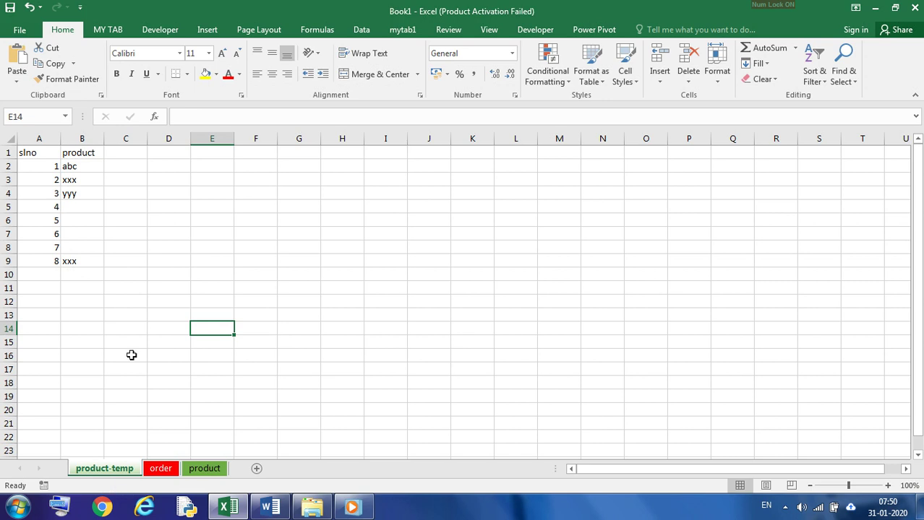
{"action": "left_click", "coordinate": [159, 470]}
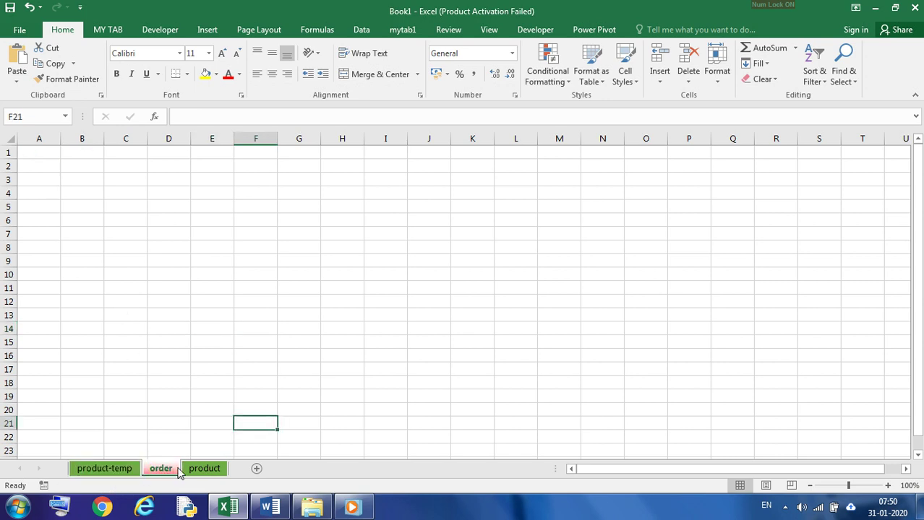
Step: Add five blank worksheets between the product-temp and order worksheets
{"action": "left_click", "coordinate": [116, 469]}
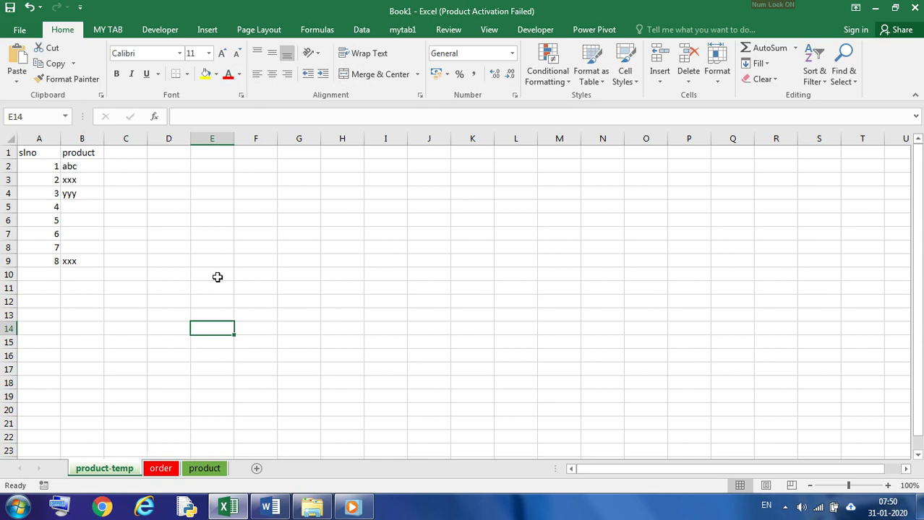
{"action": "left_click", "coordinate": [257, 471]}
{"action": "left_click", "coordinate": [298, 468]}
{"action": "left_click", "coordinate": [344, 469]}
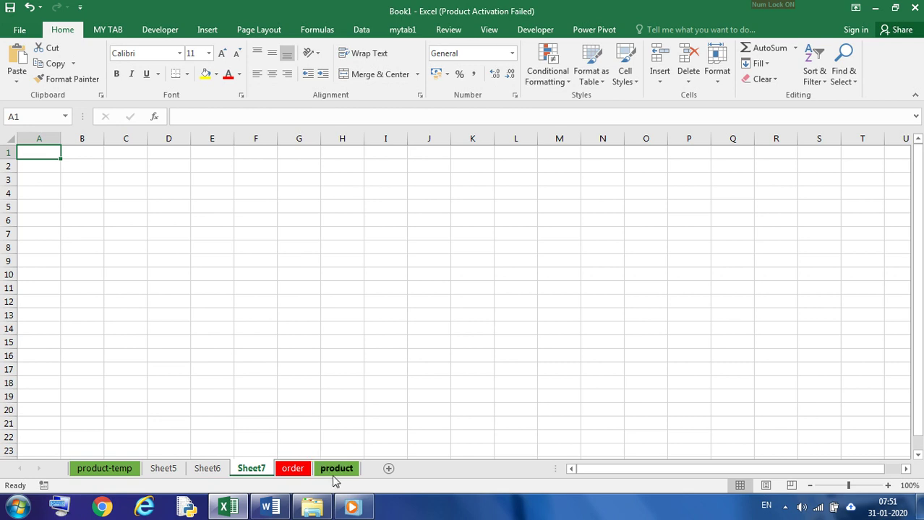
{"action": "left_click", "coordinate": [388, 469]}
{"action": "left_click", "coordinate": [431, 470]}
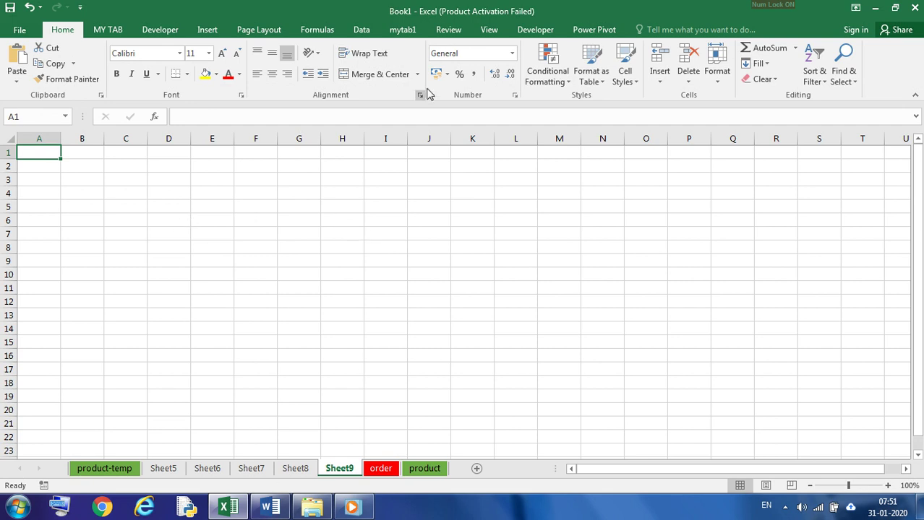
Step: Try raising the number of sheets included in new workbooks to 6 in the general options, and discard the change
{"action": "left_click", "coordinate": [20, 30]}
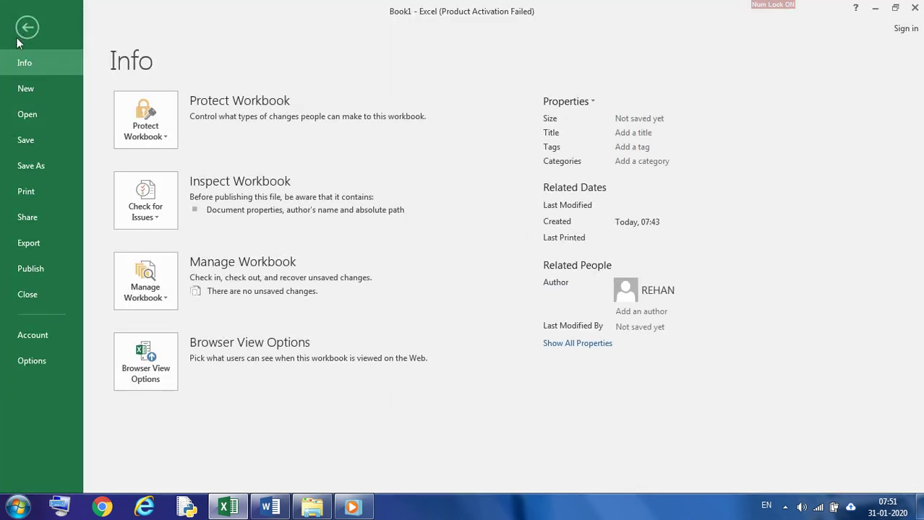
{"action": "left_click", "coordinate": [35, 362]}
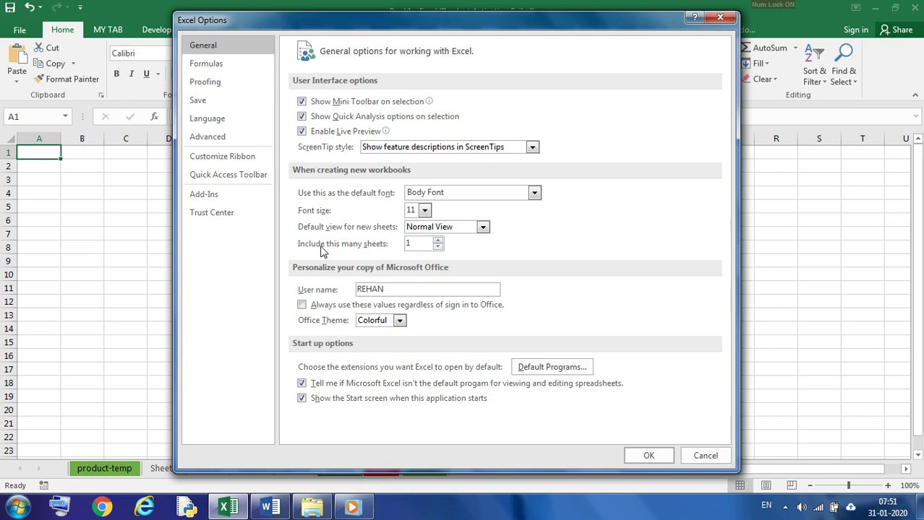
{"action": "left_click", "coordinate": [438, 241]}
{"action": "left_click", "coordinate": [438, 241]}
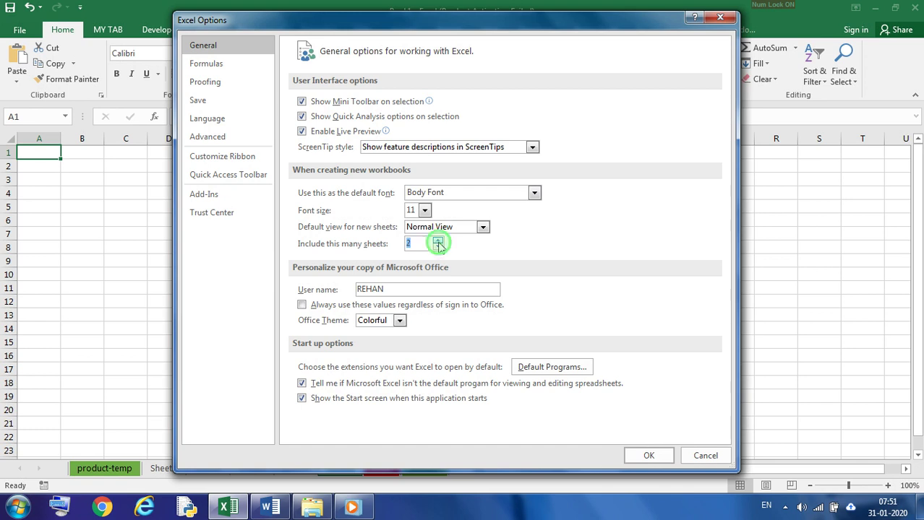
{"action": "left_click", "coordinate": [438, 241]}
{"action": "left_click", "coordinate": [438, 241]}
{"action": "left_click", "coordinate": [438, 241]}
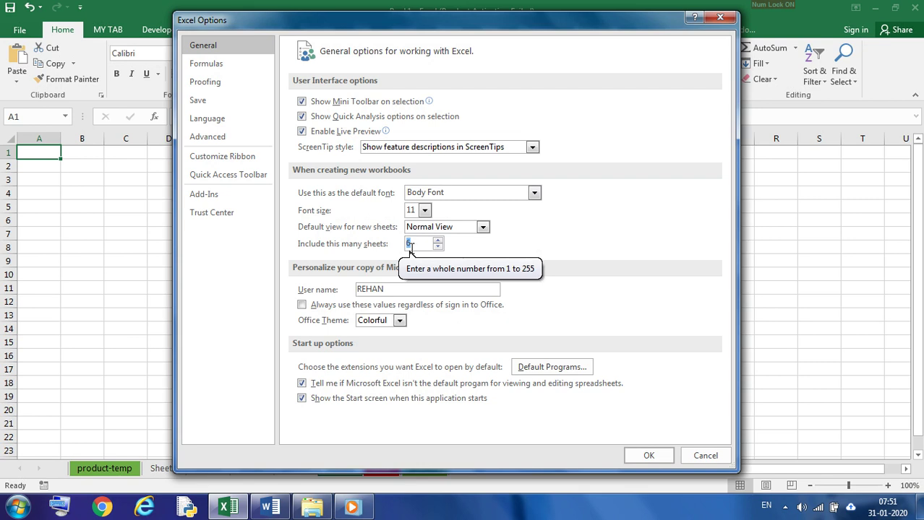
{"action": "left_click", "coordinate": [705, 455]}
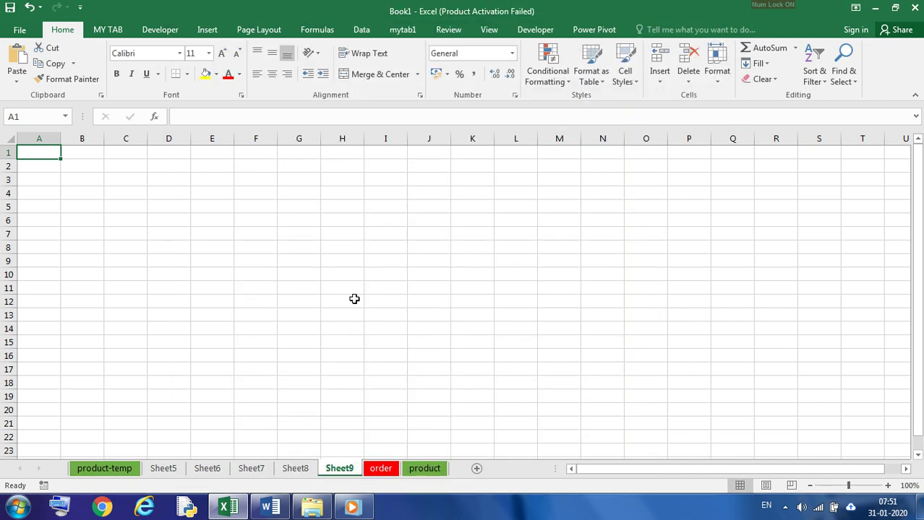
Step: Look through the worksheets from product-temp to order and return to product-temp
{"action": "left_click", "coordinate": [113, 477]}
{"action": "left_click", "coordinate": [173, 469]}
{"action": "left_click", "coordinate": [199, 471]}
{"action": "left_click", "coordinate": [245, 471]}
{"action": "left_click", "coordinate": [300, 474]}
{"action": "left_click", "coordinate": [342, 473]}
{"action": "left_click", "coordinate": [380, 472]}
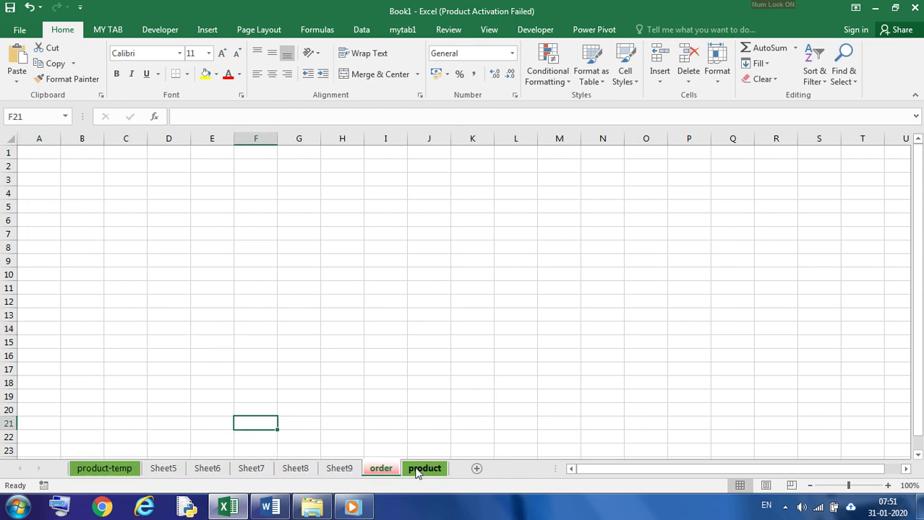
{"action": "left_click", "coordinate": [334, 469]}
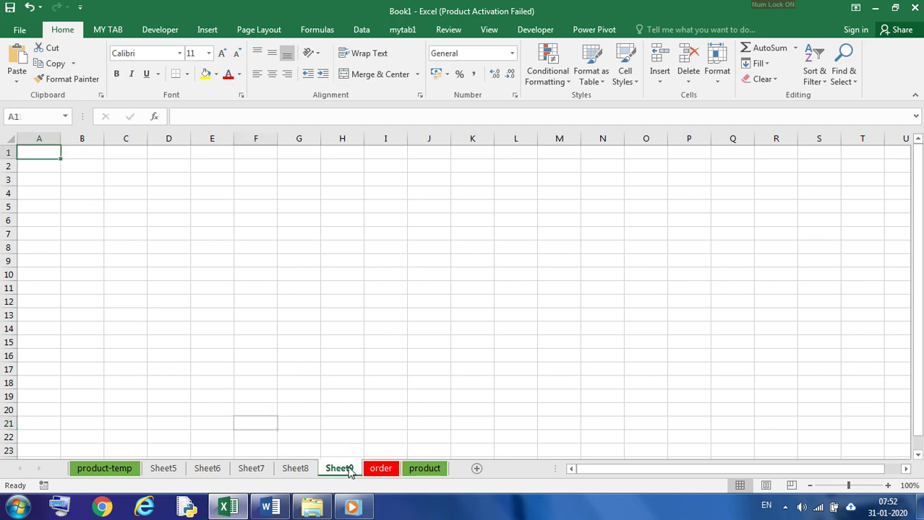
{"action": "left_click", "coordinate": [129, 468]}
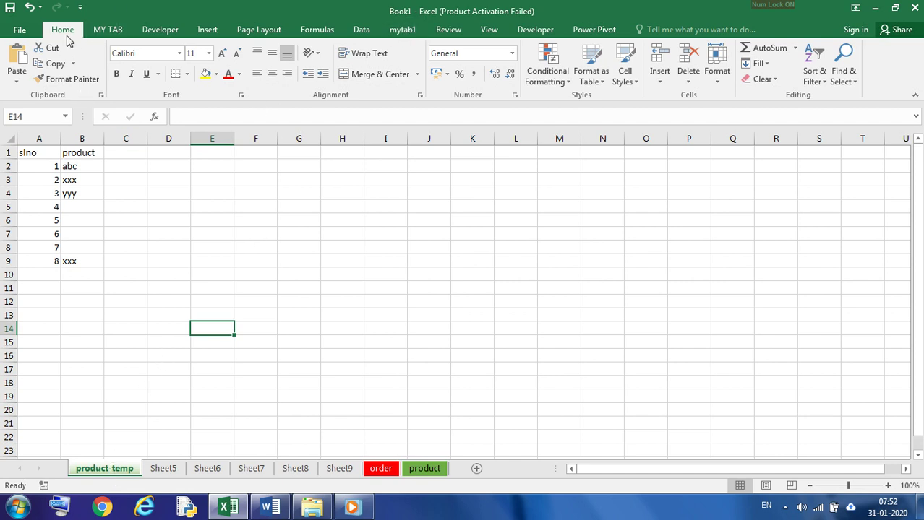
Step: Save the workbook to the Desktop as first, using the Excel Workbook file type
{"action": "left_click", "coordinate": [19, 32]}
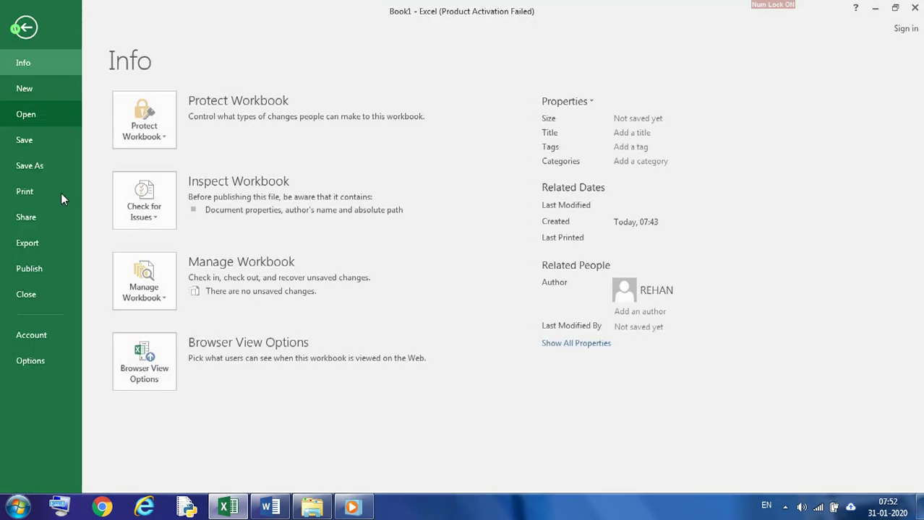
{"action": "left_click", "coordinate": [34, 166]}
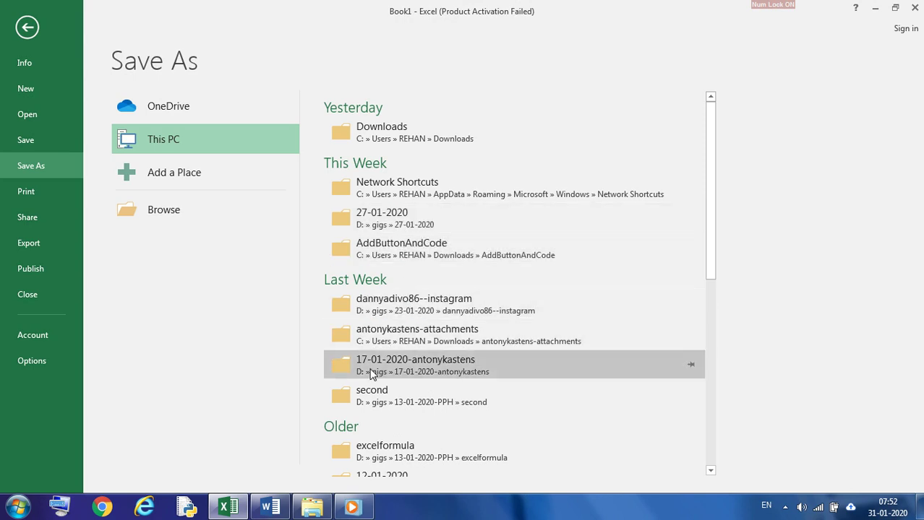
{"action": "left_click", "coordinate": [165, 209]}
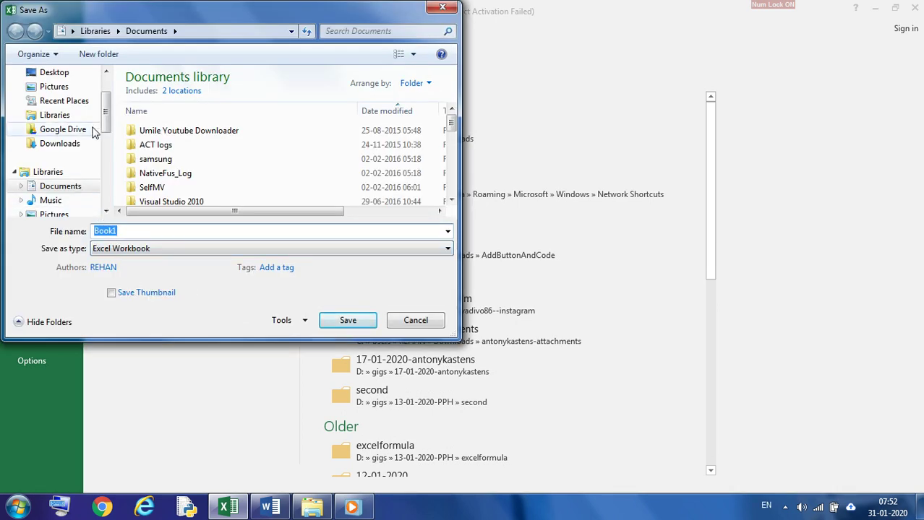
{"action": "mouse_move", "coordinate": [106, 112]}
{"action": "left_mouse_down"}
{"action": "mouse_move", "coordinate": [108, 199]}
{"action": "mouse_move", "coordinate": [115, 120]}
{"action": "left_mouse_up"}
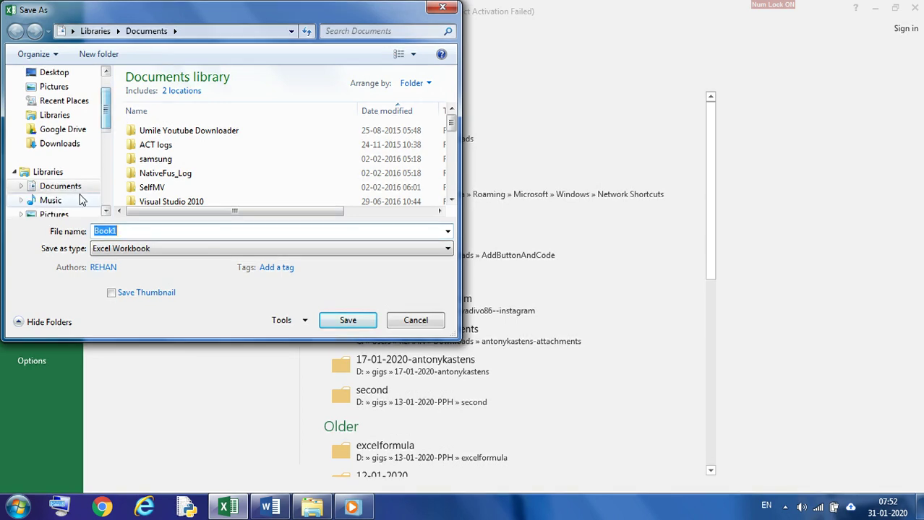
{"action": "left_click", "coordinate": [58, 79]}
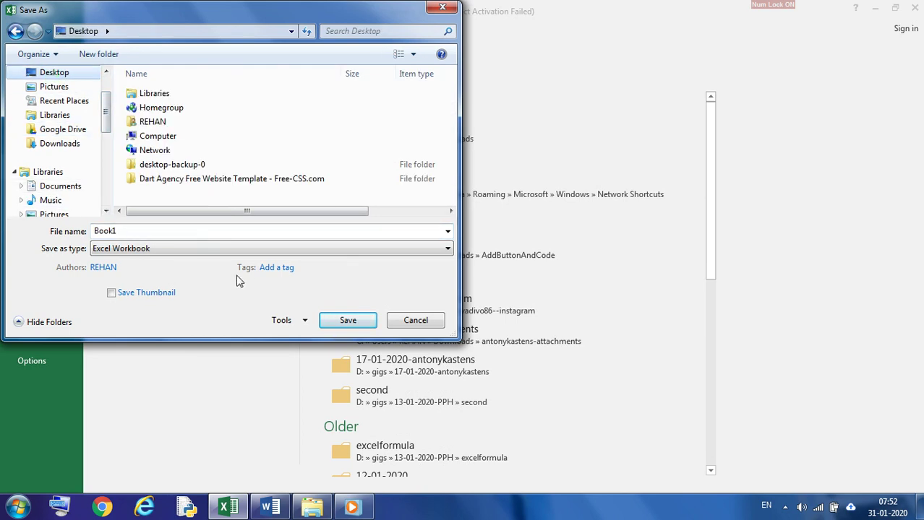
{"action": "left_click_drag", "start_coordinate": [128, 231], "coordinate": [52, 224]}
{"action": "type", "text": "first"}
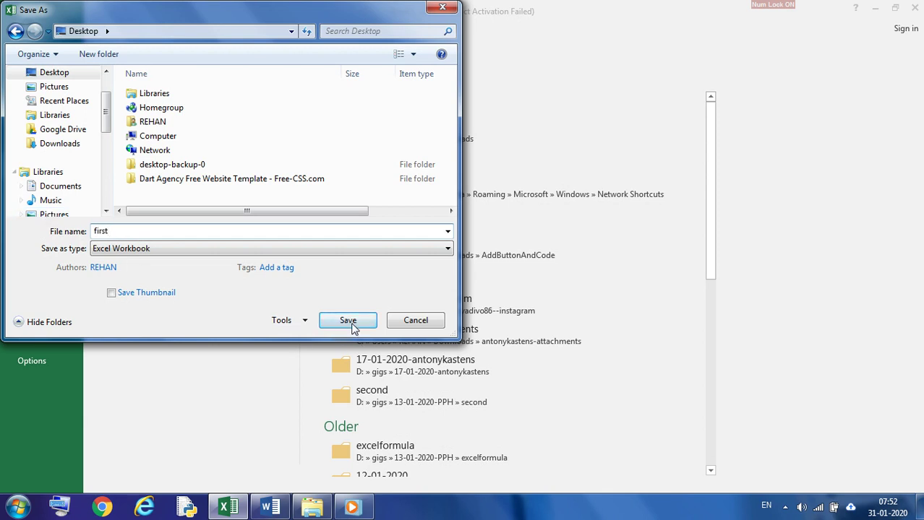
{"action": "left_click", "coordinate": [367, 248]}
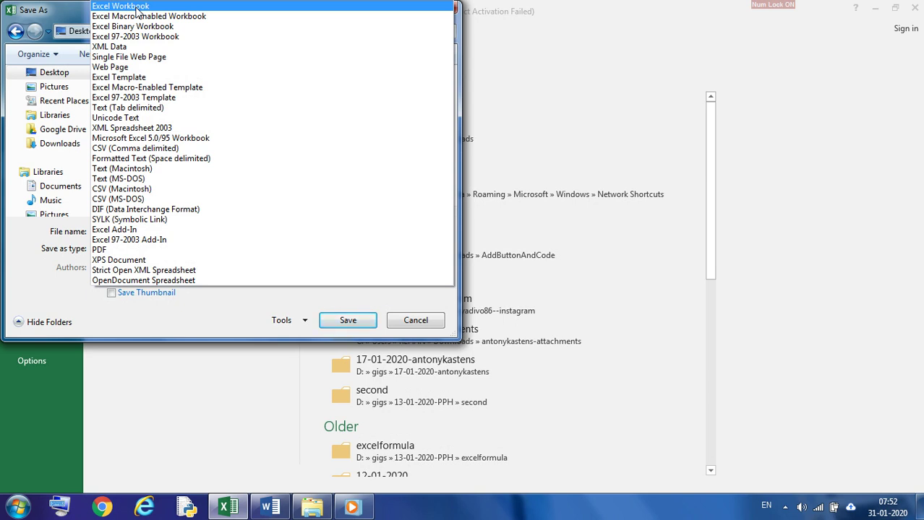
{"action": "left_click", "coordinate": [137, 11]}
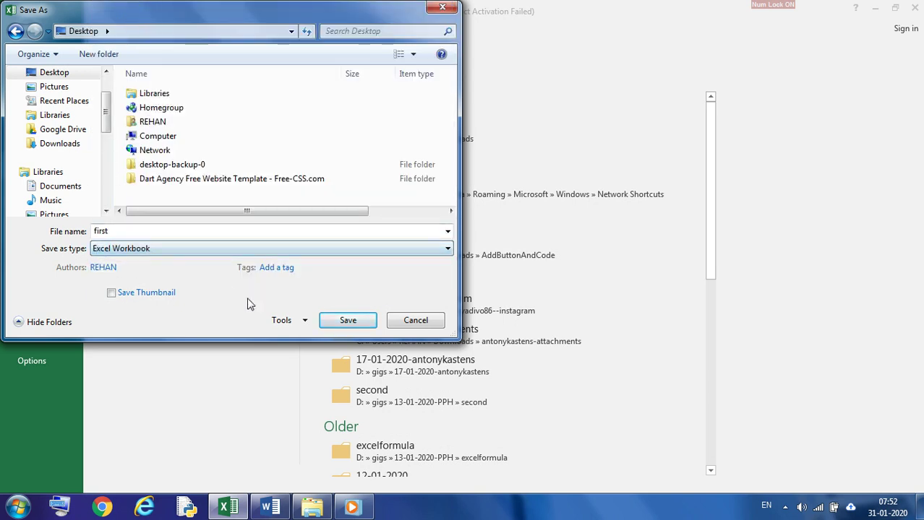
{"action": "left_click", "coordinate": [346, 323]}
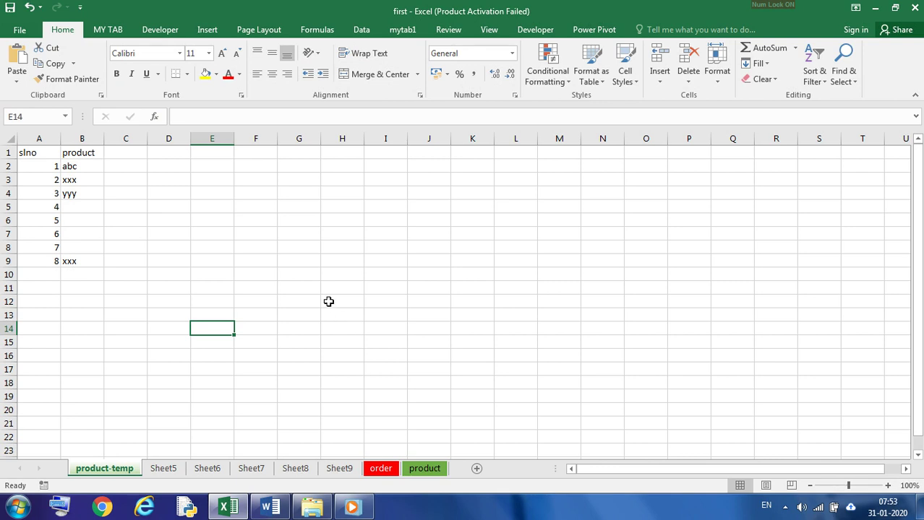
Step: Create a new blank workbook
{"action": "left_click", "coordinate": [19, 29]}
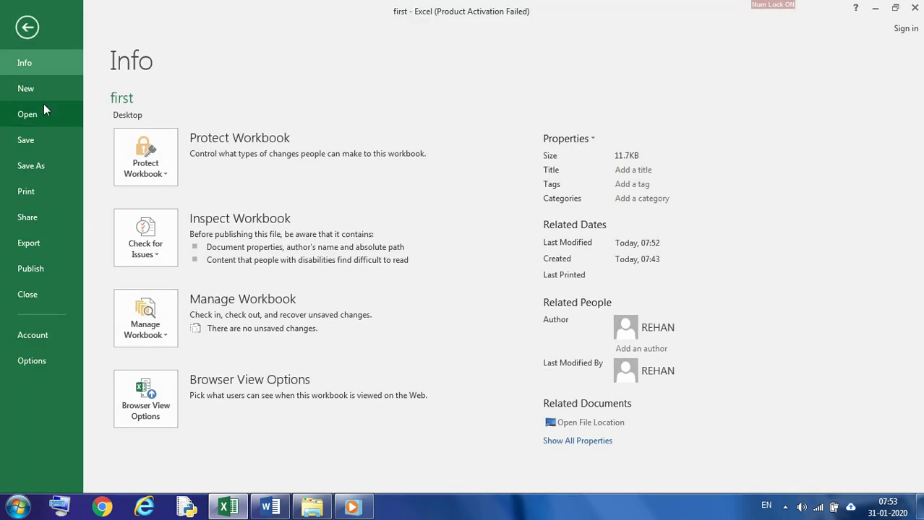
{"action": "left_click", "coordinate": [32, 88]}
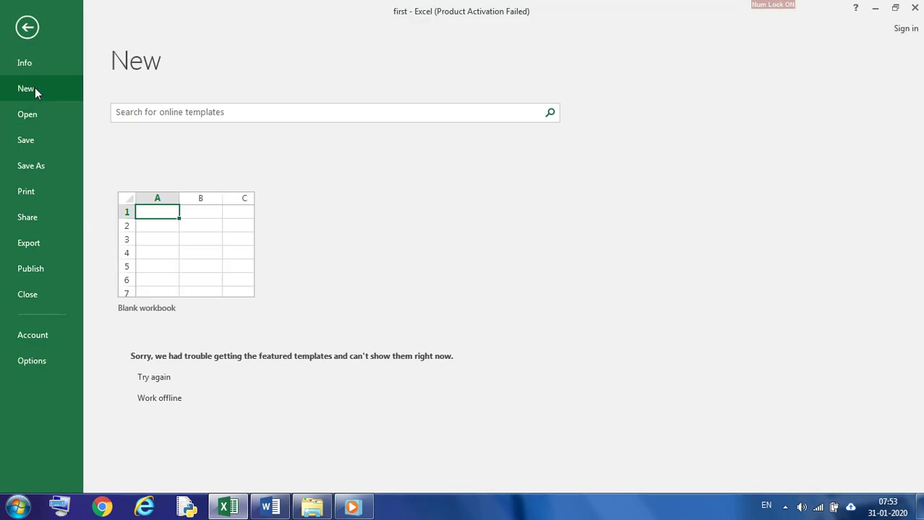
{"action": "left_click", "coordinate": [179, 252]}
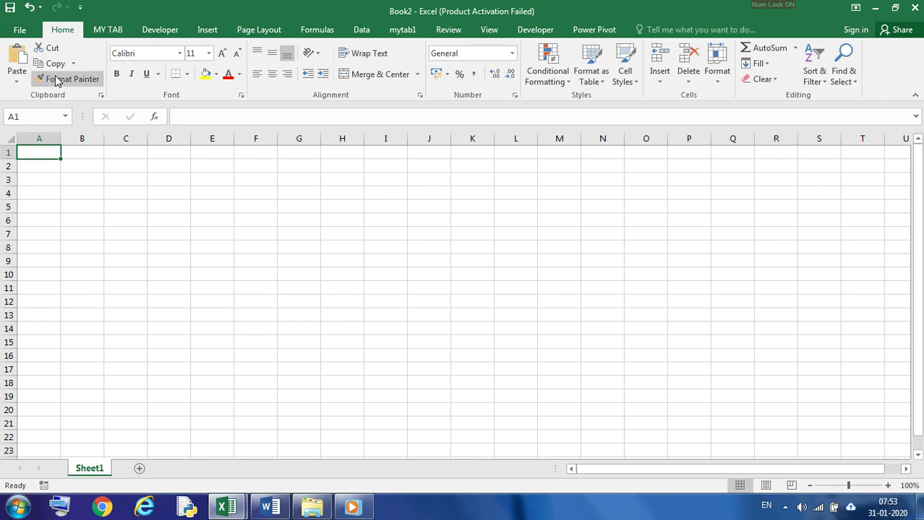
Step: Save the new blank workbook to the Desktop as second
{"action": "left_click", "coordinate": [20, 30]}
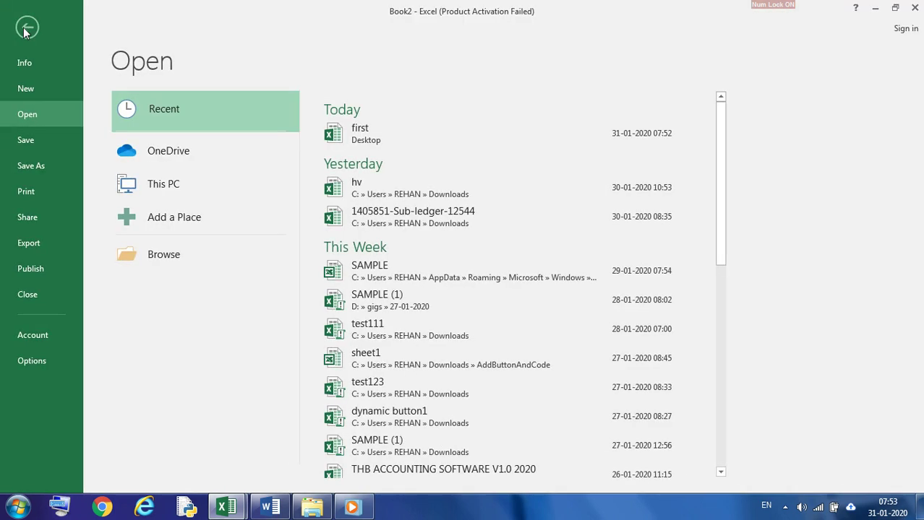
{"action": "left_click", "coordinate": [48, 169]}
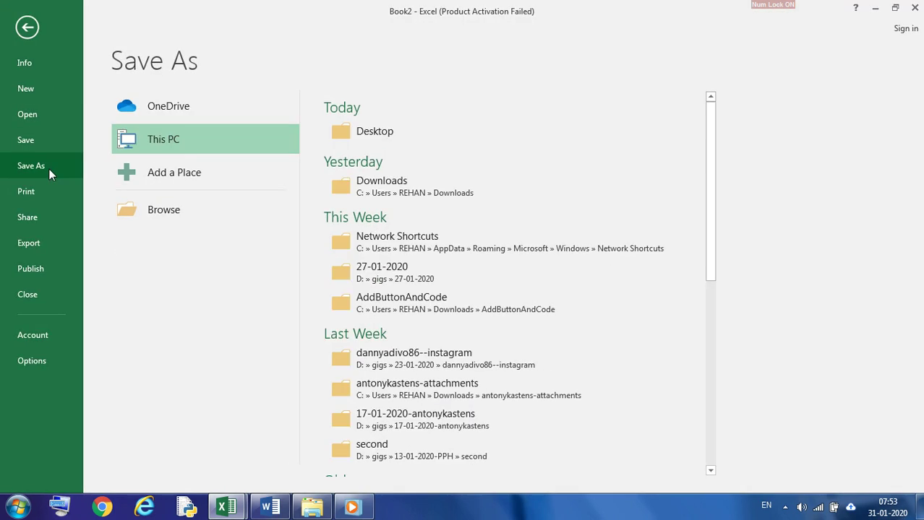
{"action": "left_click", "coordinate": [376, 137]}
{"action": "type", "text": "sec"}
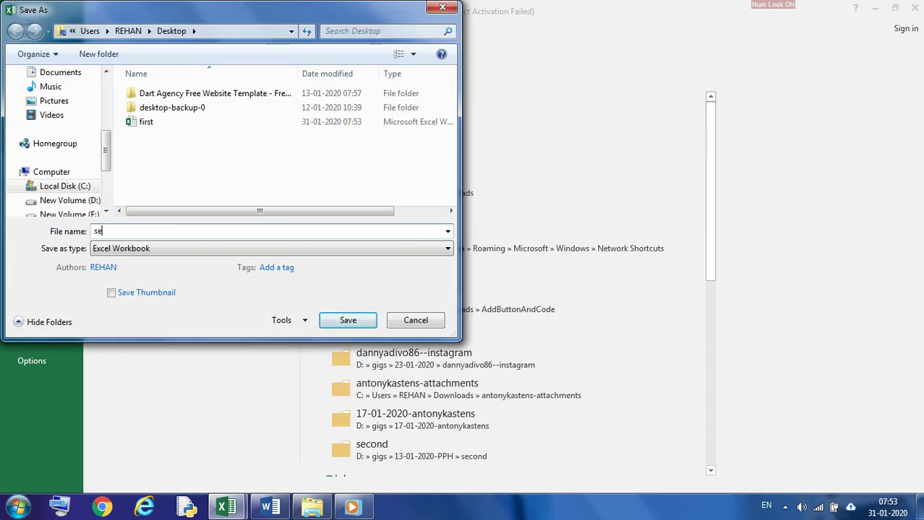
{"action": "type", "text": "d"}
{"action": "key", "text": "Return"}
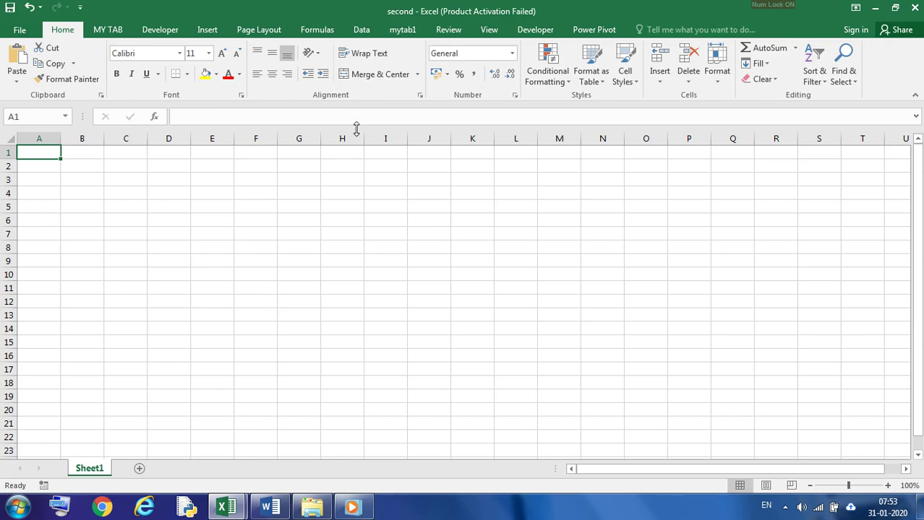
Step: Minimize both workbook windows and place the first and second file icons side by side in the open desktop area
{"action": "left_click", "coordinate": [873, 7]}
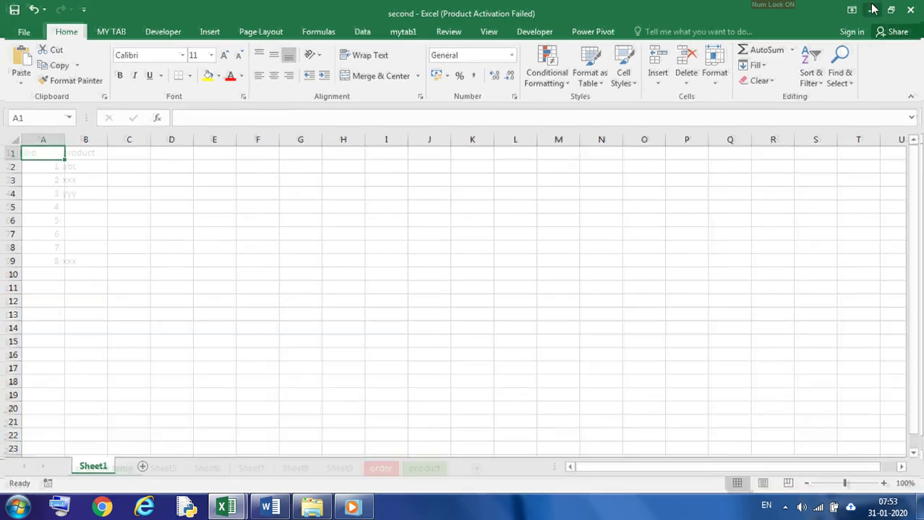
{"action": "left_click", "coordinate": [884, 8]}
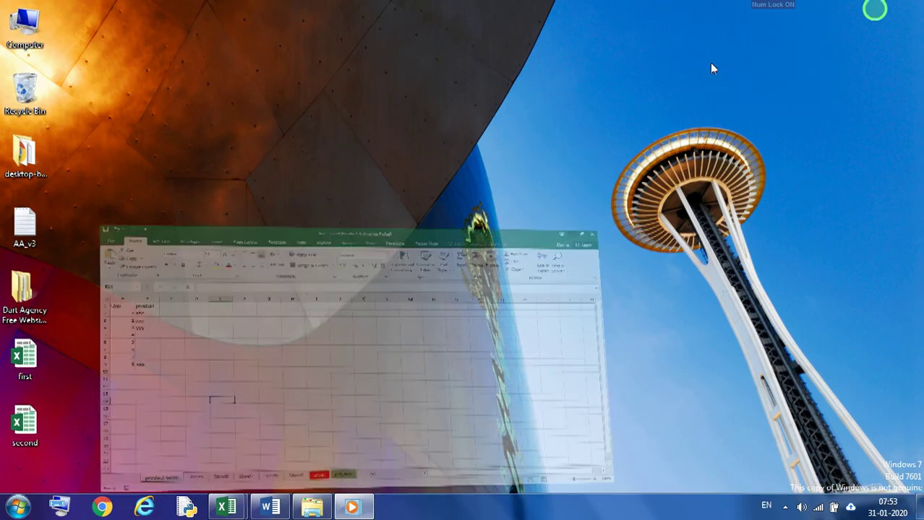
{"action": "left_click_drag", "start_coordinate": [32, 362], "coordinate": [262, 185]}
{"action": "left_click_drag", "start_coordinate": [29, 431], "coordinate": [388, 183]}
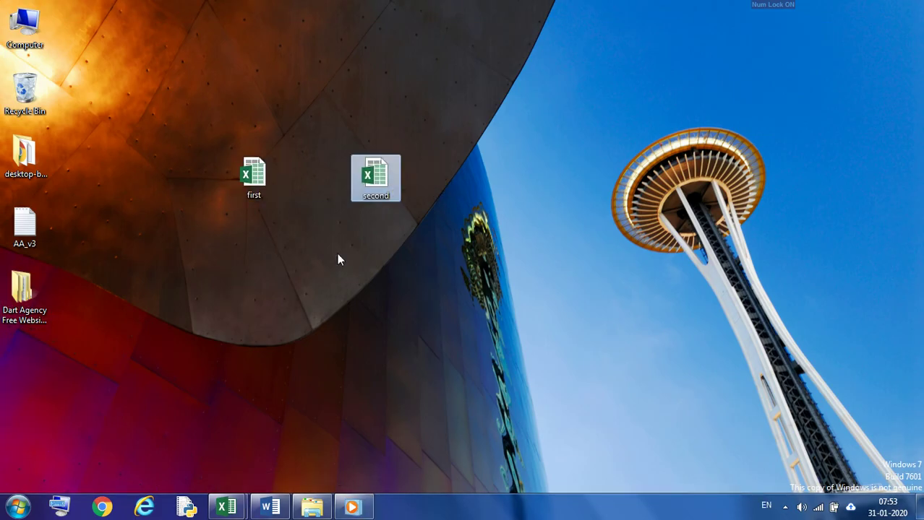
Step: View the product-temp worksheet in the first workbook and compare it with the sheets in the second workbook
{"action": "left_click", "coordinate": [226, 507]}
{"action": "left_click", "coordinate": [177, 439]}
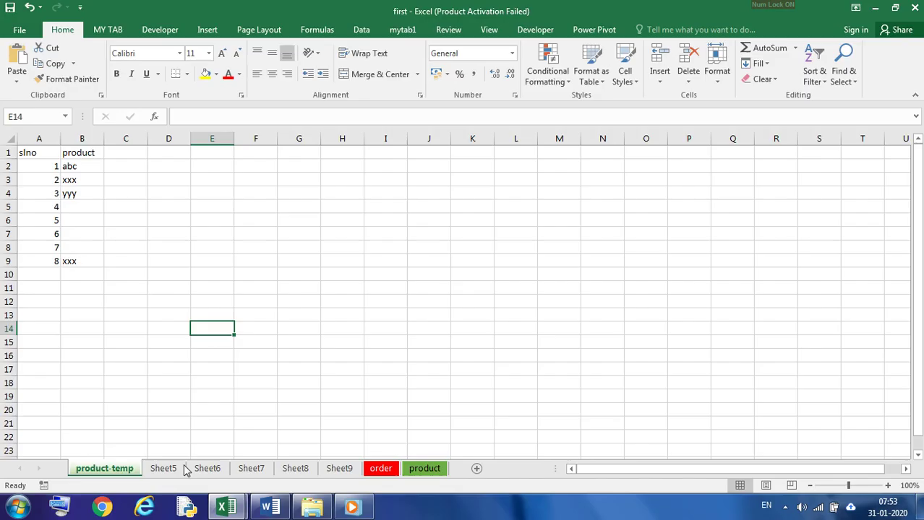
{"action": "right_click", "coordinate": [110, 469]}
{"action": "left_click", "coordinate": [300, 391]}
{"action": "left_click", "coordinate": [229, 507]}
{"action": "left_click", "coordinate": [294, 440]}
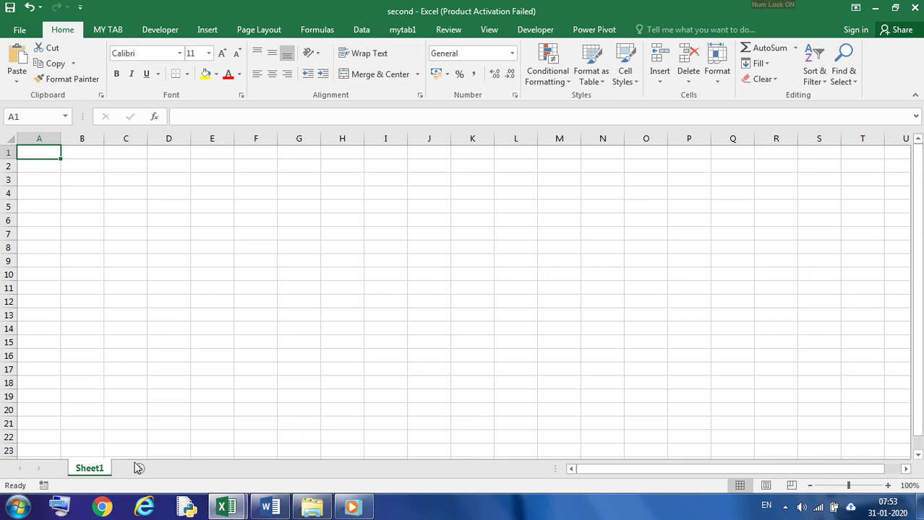
Step: Copy the product-temp worksheet from the first workbook into second.xlsx before Sheet1, with the option to create a copy enabled
{"action": "left_click", "coordinate": [226, 507]}
{"action": "left_click", "coordinate": [128, 440]}
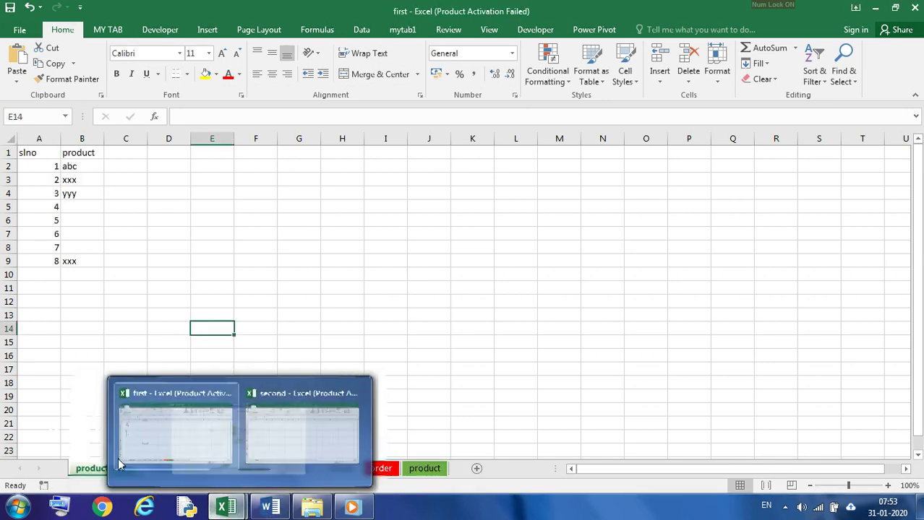
{"action": "left_click", "coordinate": [127, 233]}
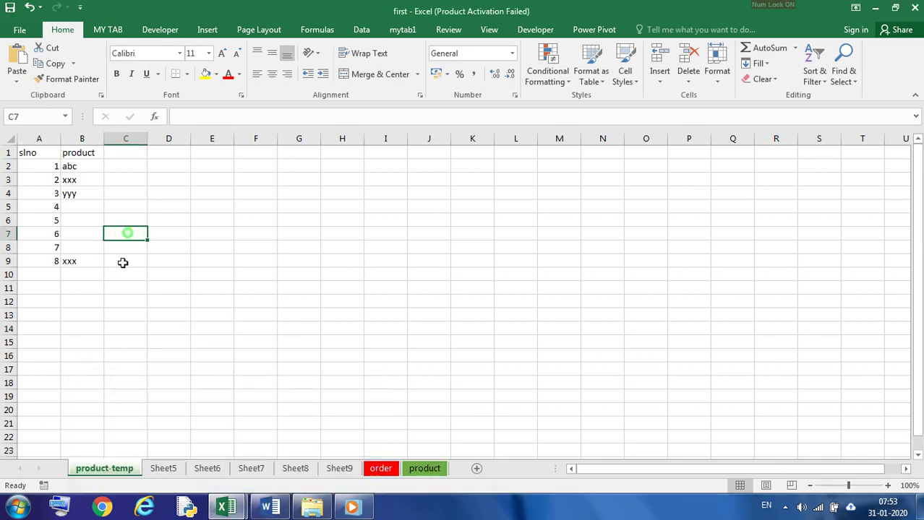
{"action": "right_click", "coordinate": [113, 470]}
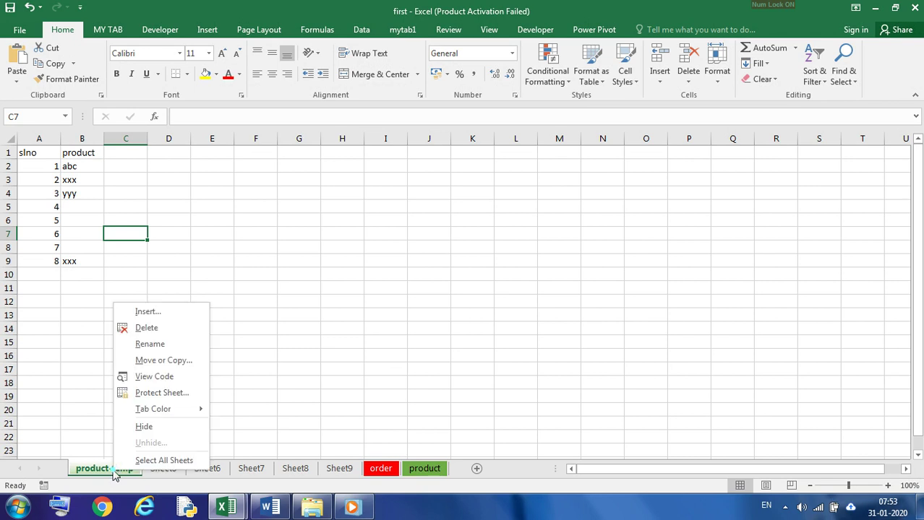
{"action": "left_click", "coordinate": [161, 361]}
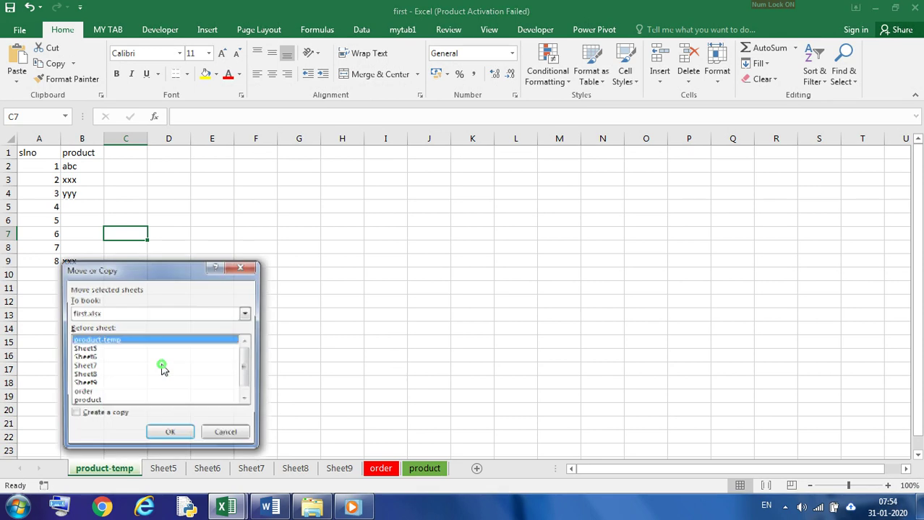
{"action": "left_click", "coordinate": [246, 313]}
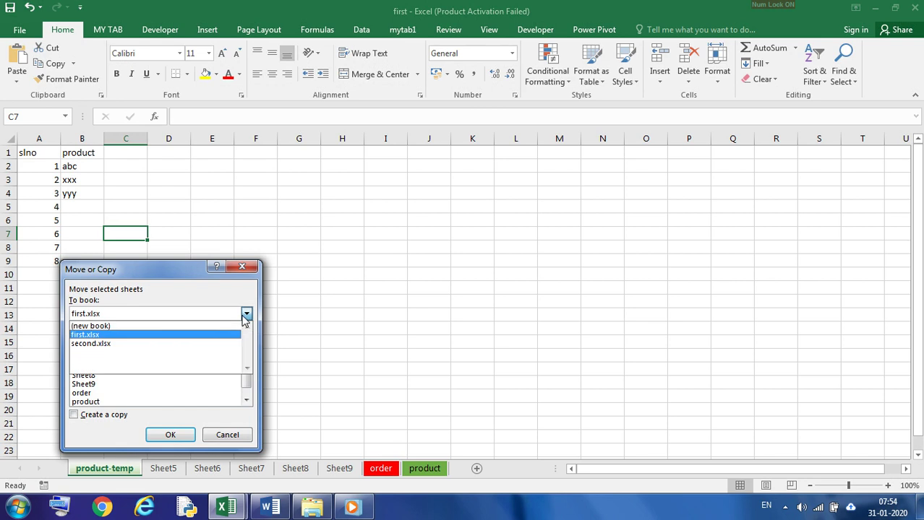
{"action": "left_click", "coordinate": [161, 344]}
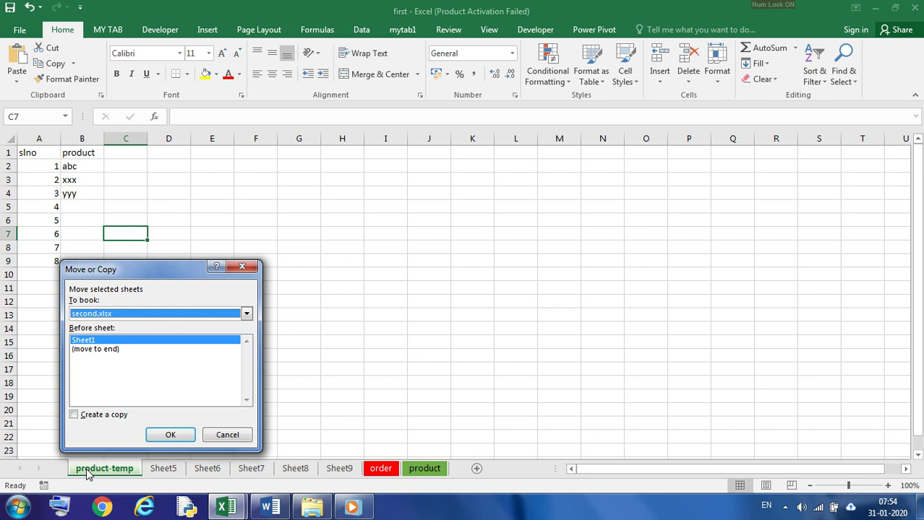
{"action": "left_click", "coordinate": [77, 416]}
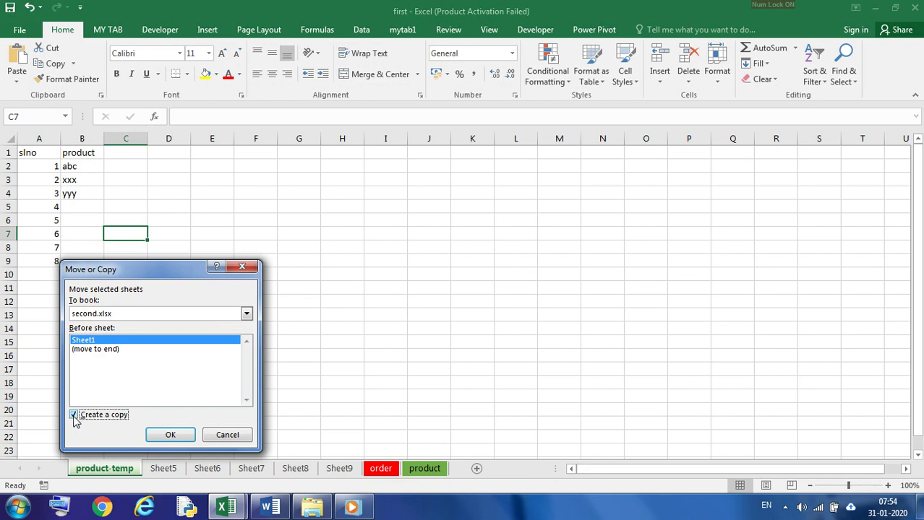
{"action": "left_click", "coordinate": [75, 419]}
{"action": "left_click", "coordinate": [74, 416]}
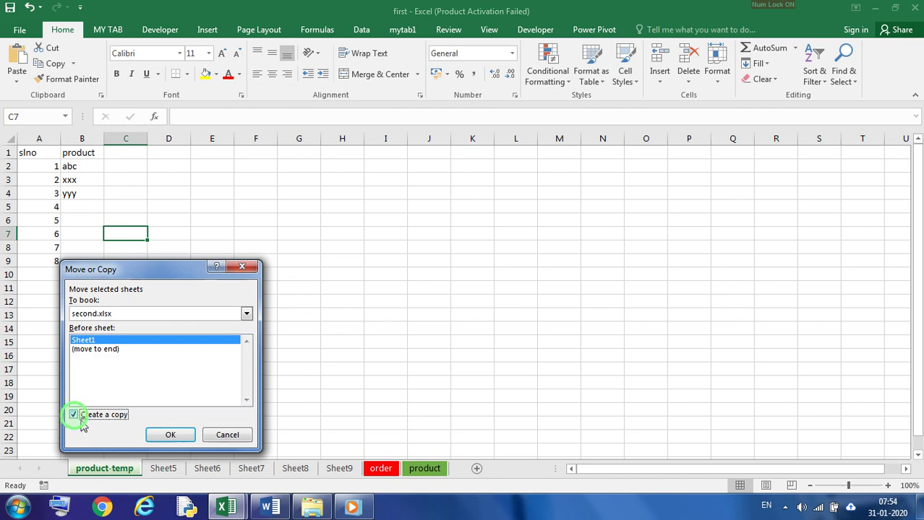
{"action": "left_click", "coordinate": [168, 436]}
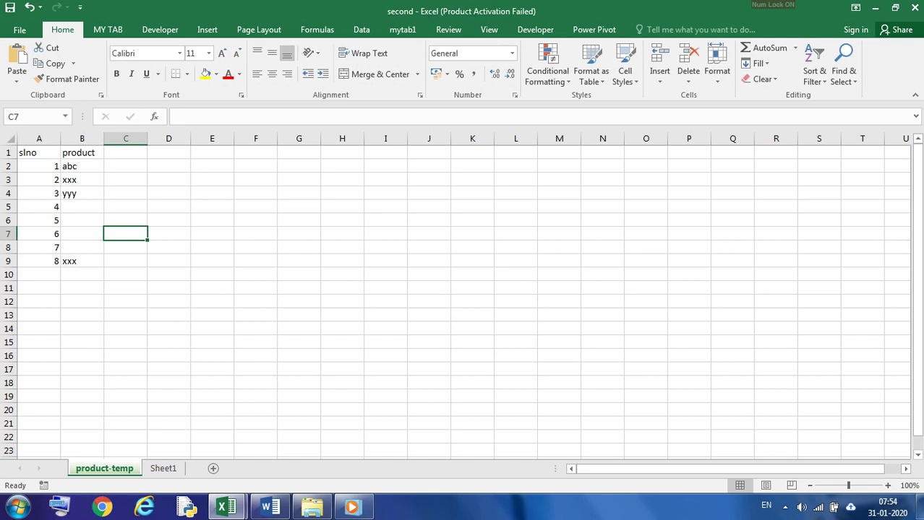
Step: Compare the first and second workbooks to check that each one contains the product-temp worksheet
{"action": "left_click", "coordinate": [876, 8]}
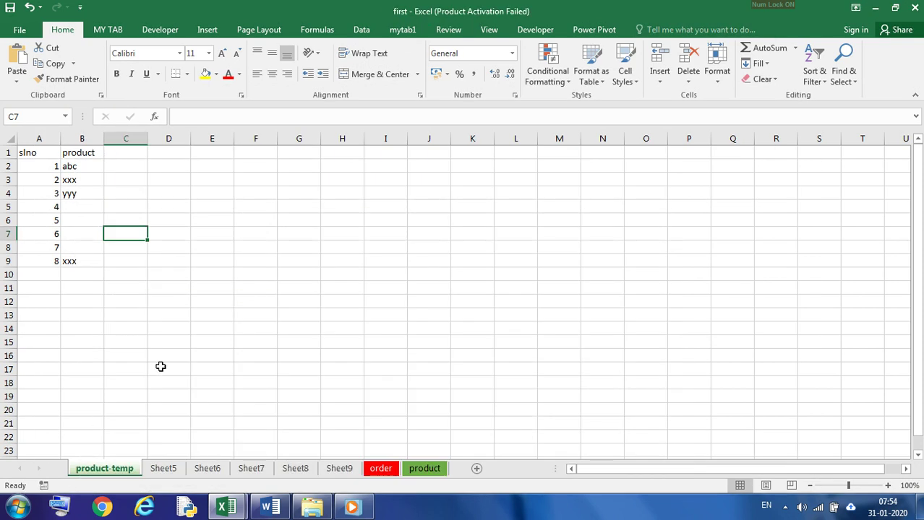
{"action": "left_click", "coordinate": [161, 366]}
{"action": "mouse_move", "coordinate": [222, 511]}
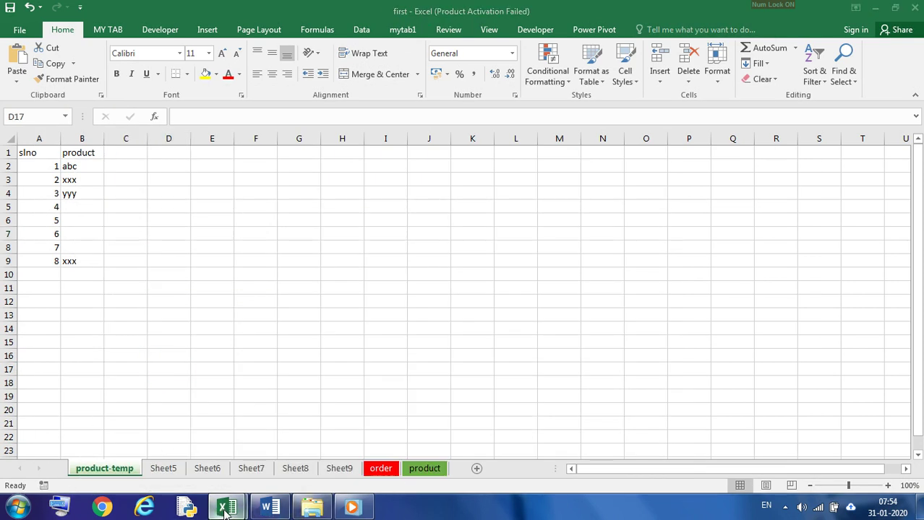
{"action": "left_click", "coordinate": [318, 438]}
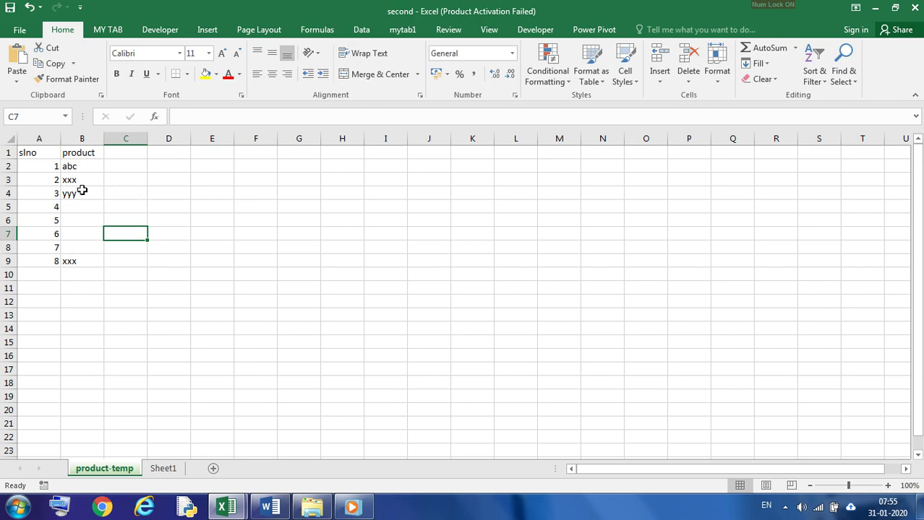
{"action": "left_click", "coordinate": [226, 507]}
{"action": "left_click", "coordinate": [154, 440]}
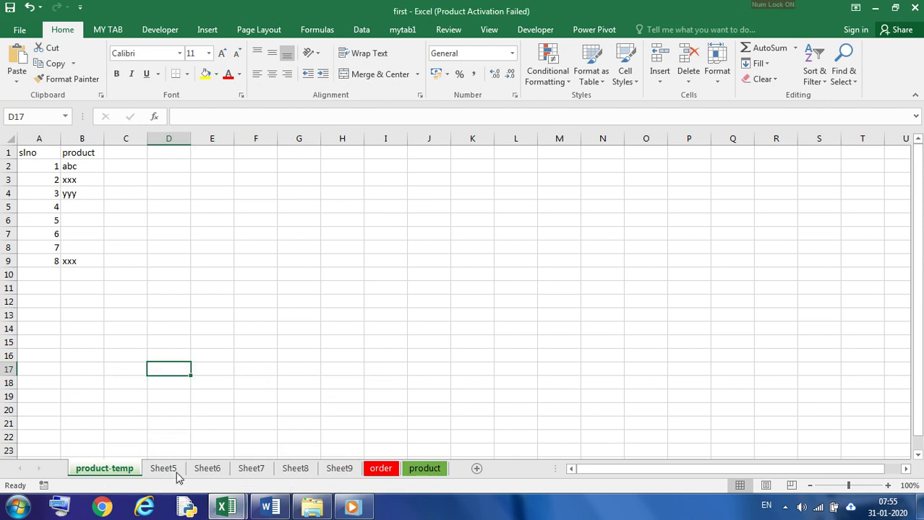
{"action": "left_click", "coordinate": [226, 508]}
{"action": "left_click", "coordinate": [295, 432]}
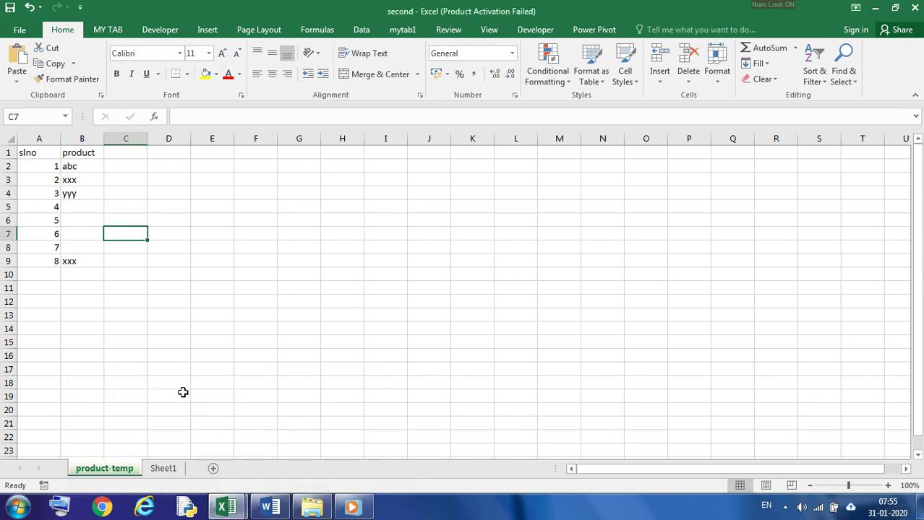
Step: Return to the first workbook and close it
{"action": "left_click", "coordinate": [226, 507]}
{"action": "left_click", "coordinate": [170, 441]}
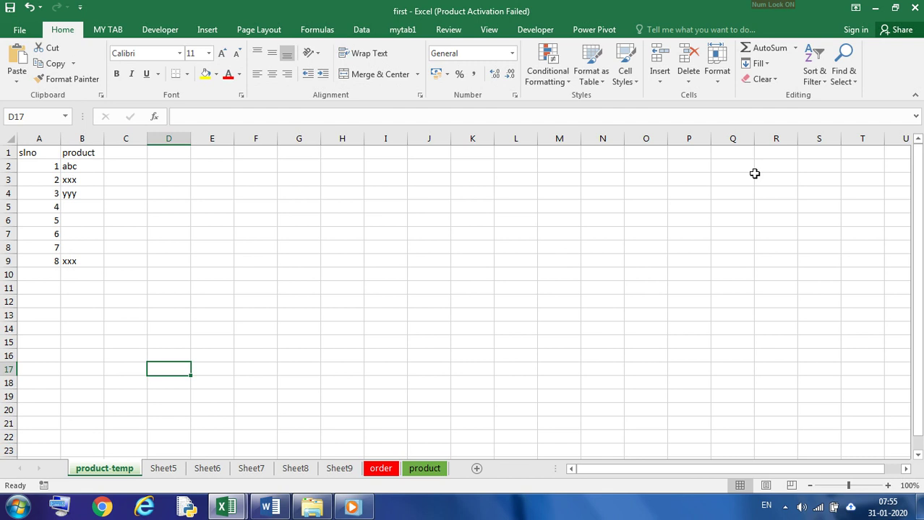
{"action": "left_click", "coordinate": [914, 8]}
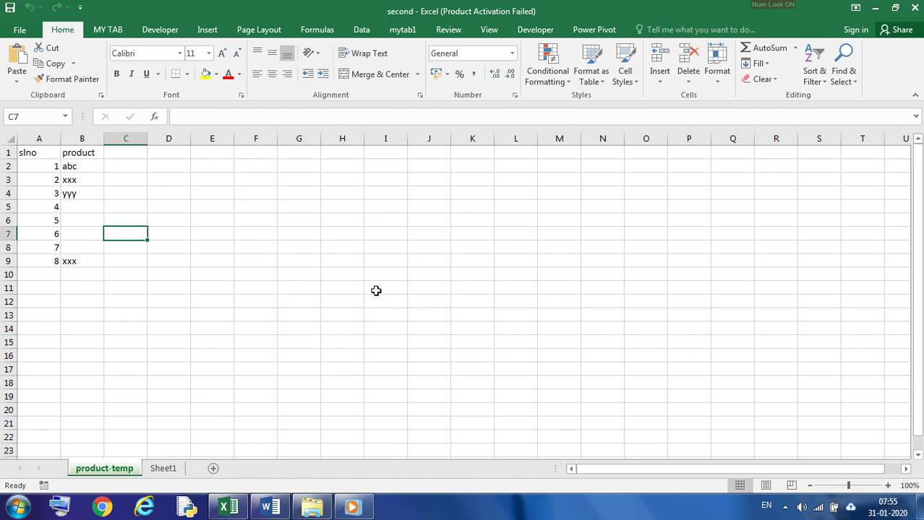